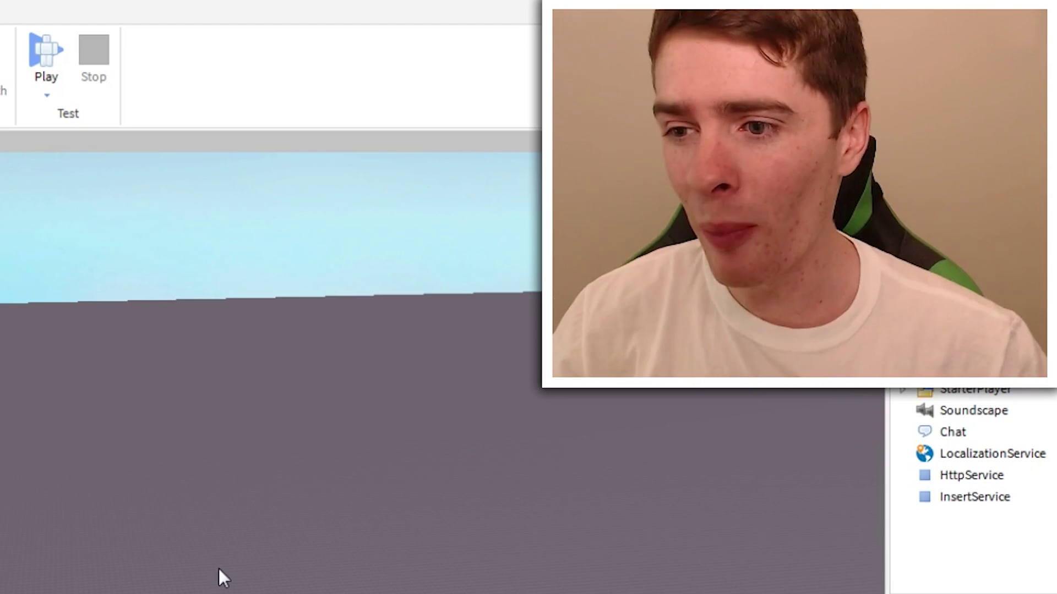
# - Search the model library for "weedle" and insert the brown weedle model with purple eyes onto the baseplate
pyautogui.moveTo(114, 451); pyautogui.dragTo(114, 452, button='right')
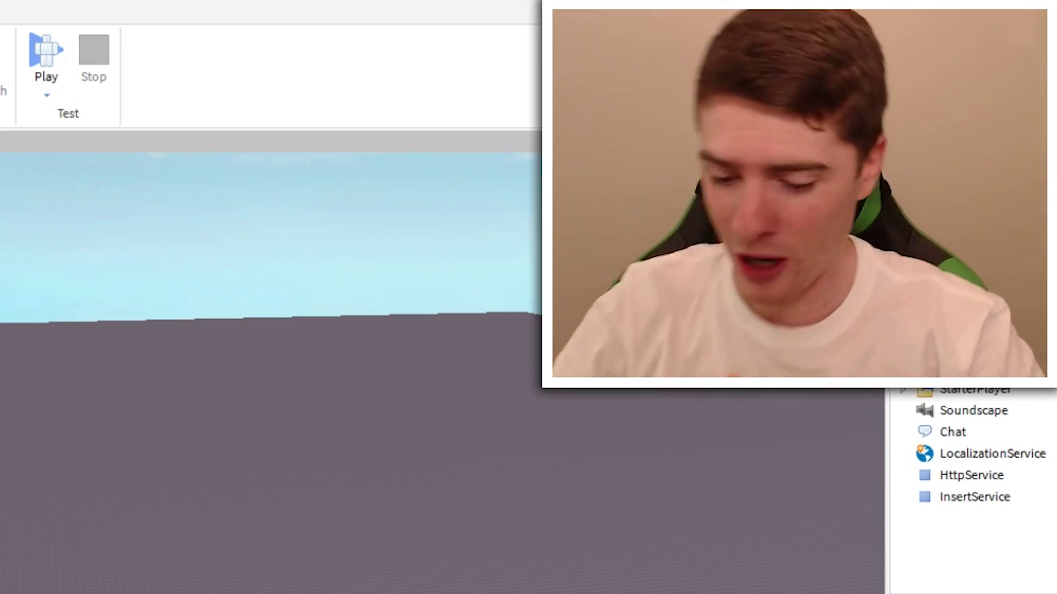
pyautogui.write('weedle')
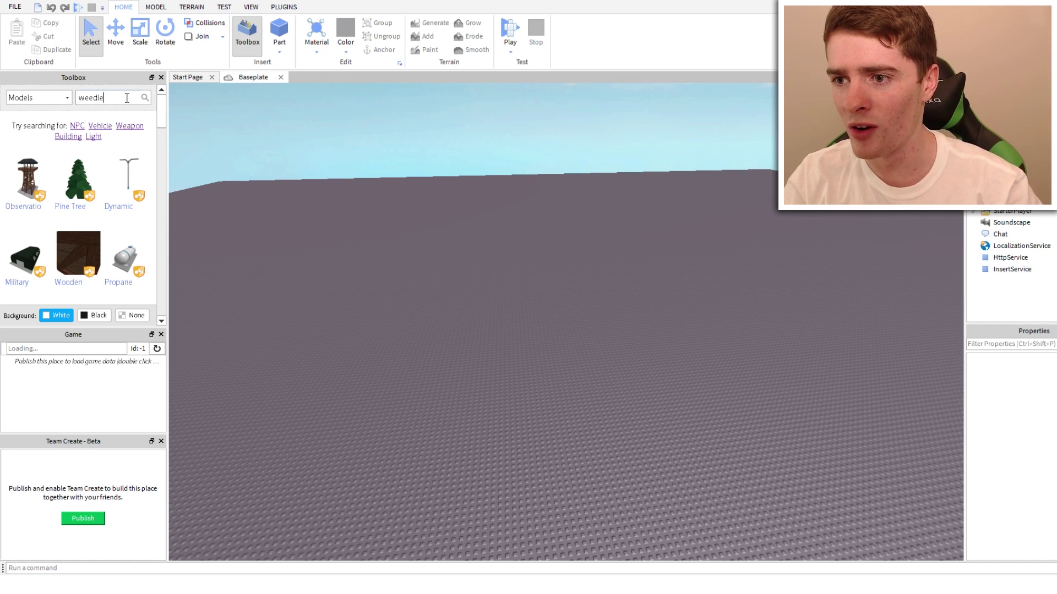
pyautogui.press('Return')
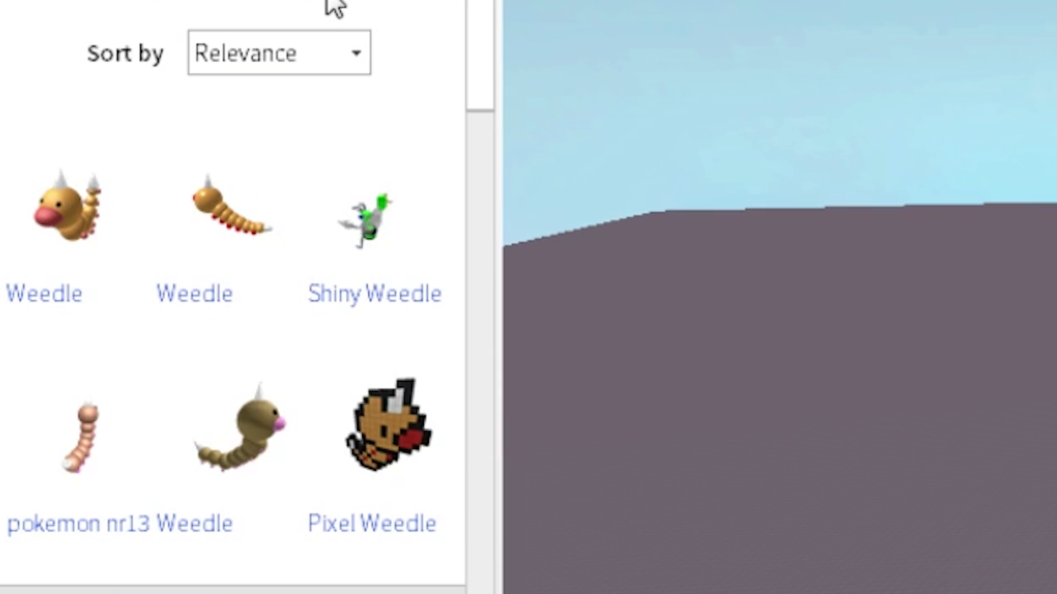
pyautogui.scroll(-1, 164, 136)
pyautogui.moveTo(165, 131); pyautogui.dragTo(157, 197)
pyautogui.scroll(4, 138, 190)
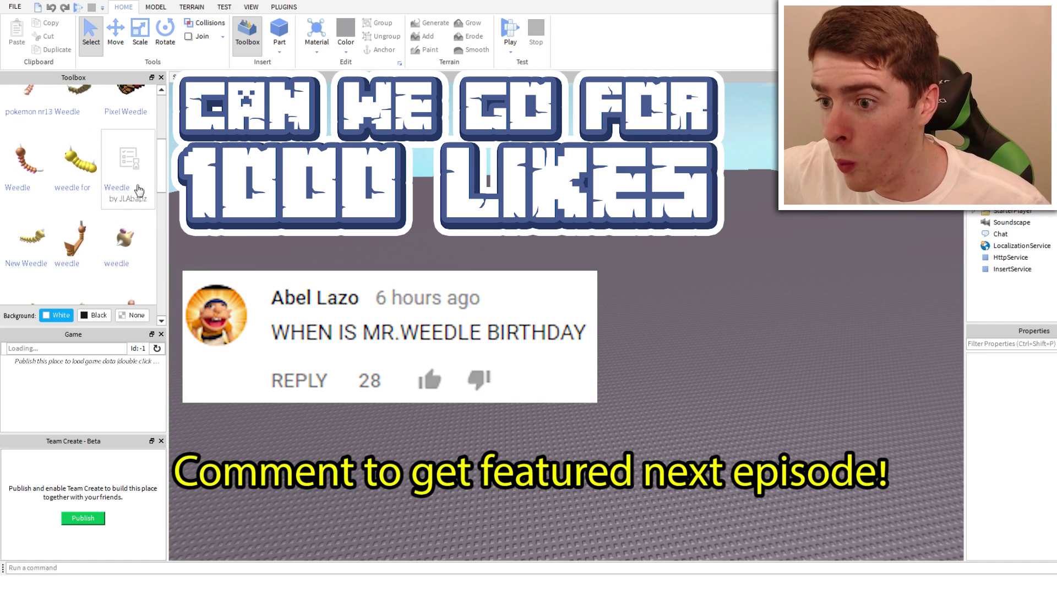
pyautogui.click(80, 231)
pyautogui.scroll(5, 582, 359)
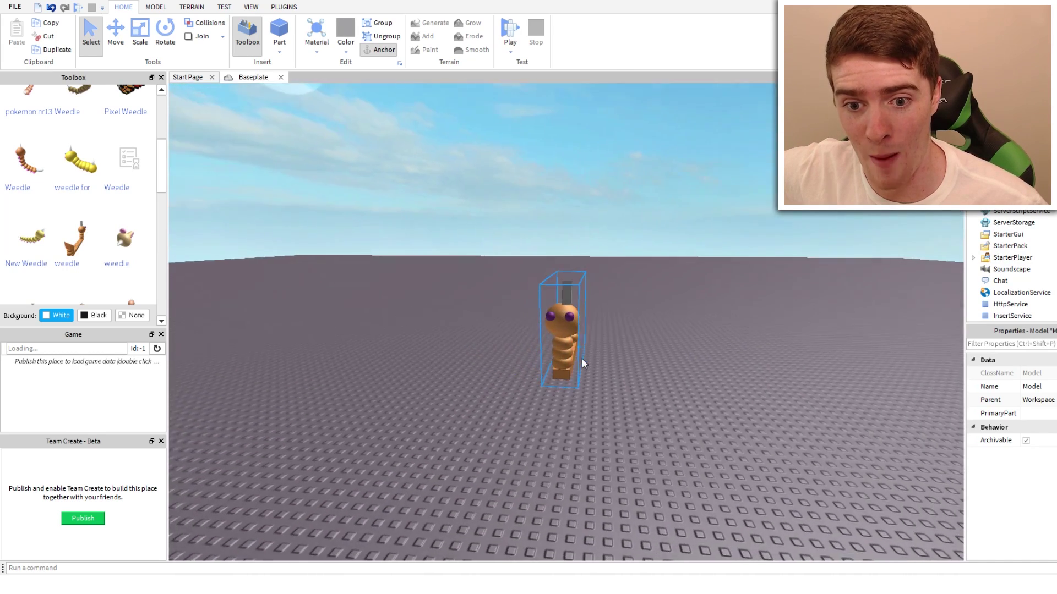
# - Examine the inserted purple-eyed weedle model up close and from several angles
pyautogui.moveTo(583, 359); pyautogui.dragTo(573, 346, button='right')
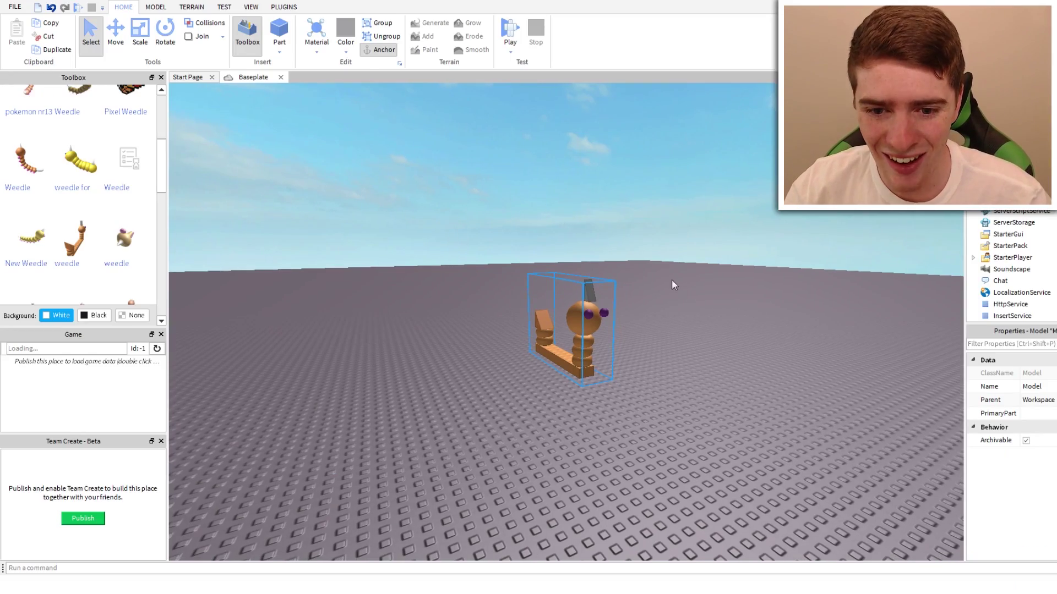
pyautogui.click(672, 279)
pyautogui.moveTo(654, 362); pyautogui.dragTo(605, 385, button='right')
pyautogui.scroll(4, 654, 362)
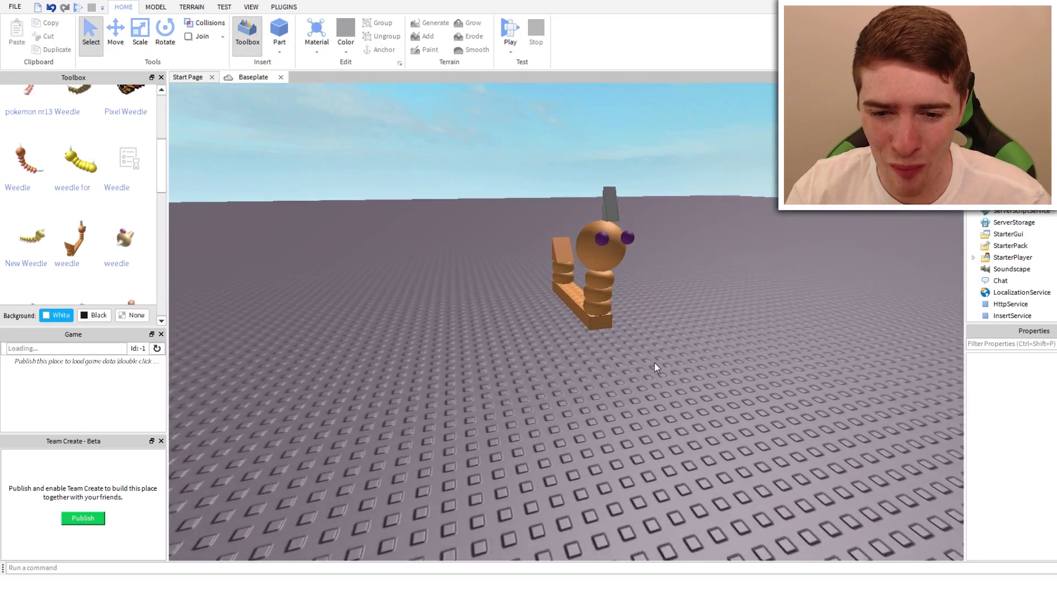
pyautogui.moveTo(656, 362); pyautogui.dragTo(573, 335, button='right')
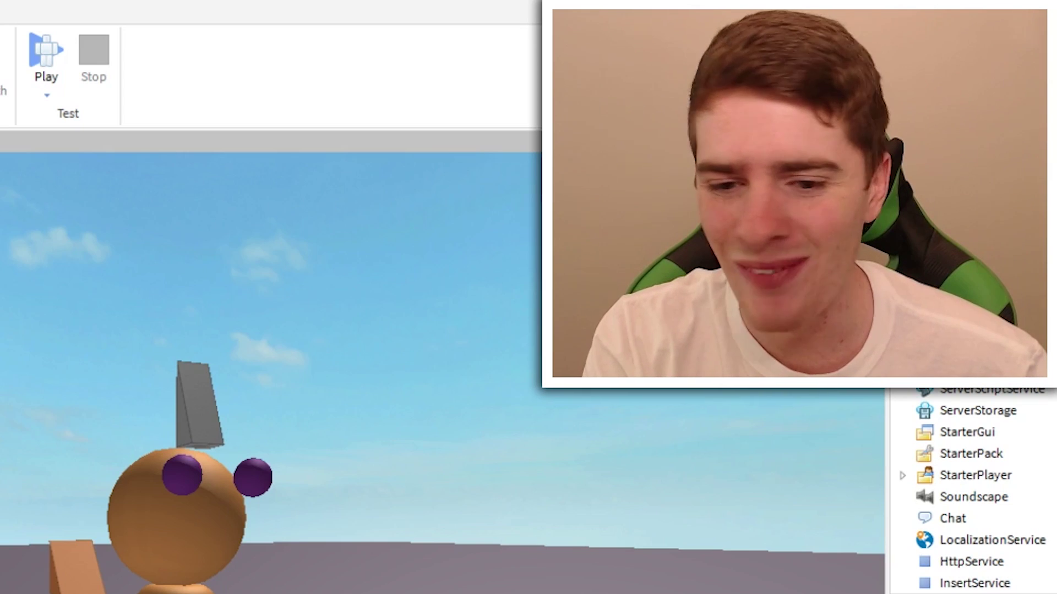
pyautogui.moveTo(686, 389); pyautogui.dragTo(697, 440, button='right')
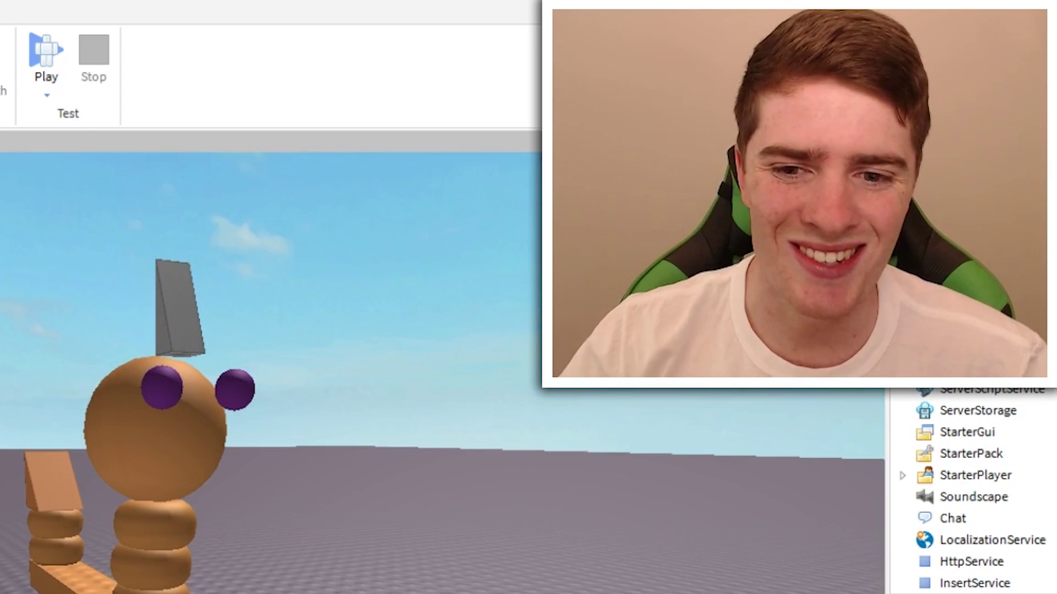
pyautogui.scroll(-3, 686, 388)
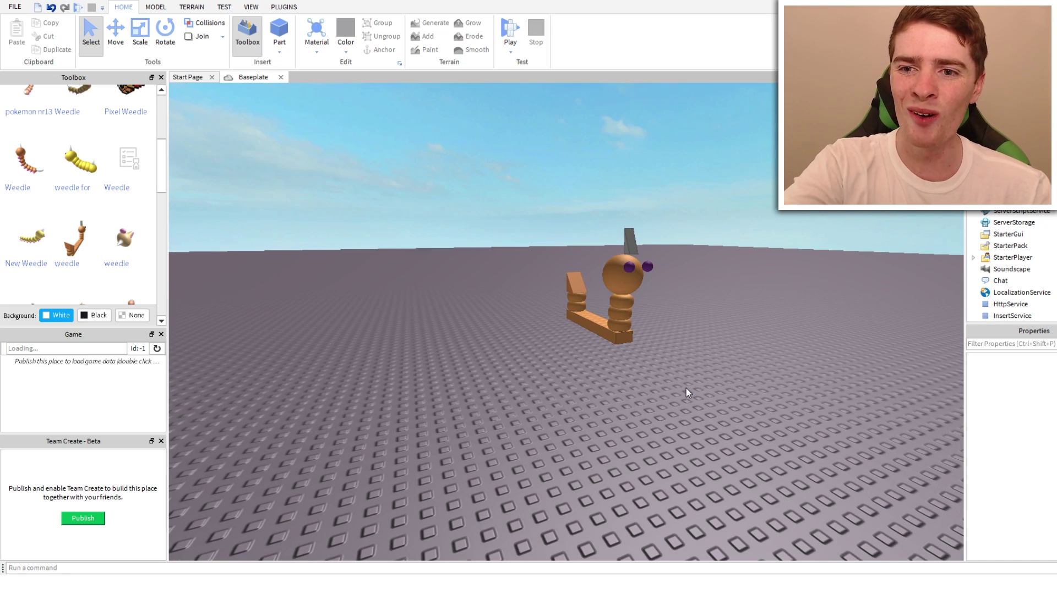
pyautogui.moveTo(565, 377)
pyautogui.mouseDown(button='right')
pyautogui.moveTo(575, 378)
pyautogui.moveTo(550, 377)
pyautogui.mouseUp(button='right')
pyautogui.press('s')
pyautogui.press('a')
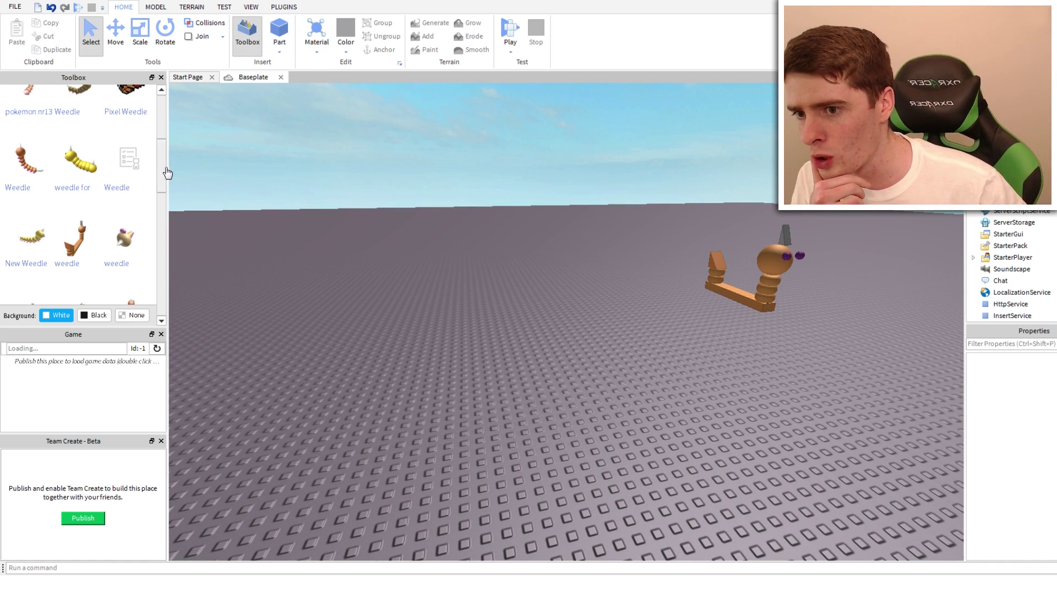
# - Insert the first Weedle search result, the curved one with the red nose, onto the baseplate near the brown model
pyautogui.scroll(-3, 167, 174)
pyautogui.scroll(3, 166, 160)
pyautogui.scroll(-3, 167, 114)
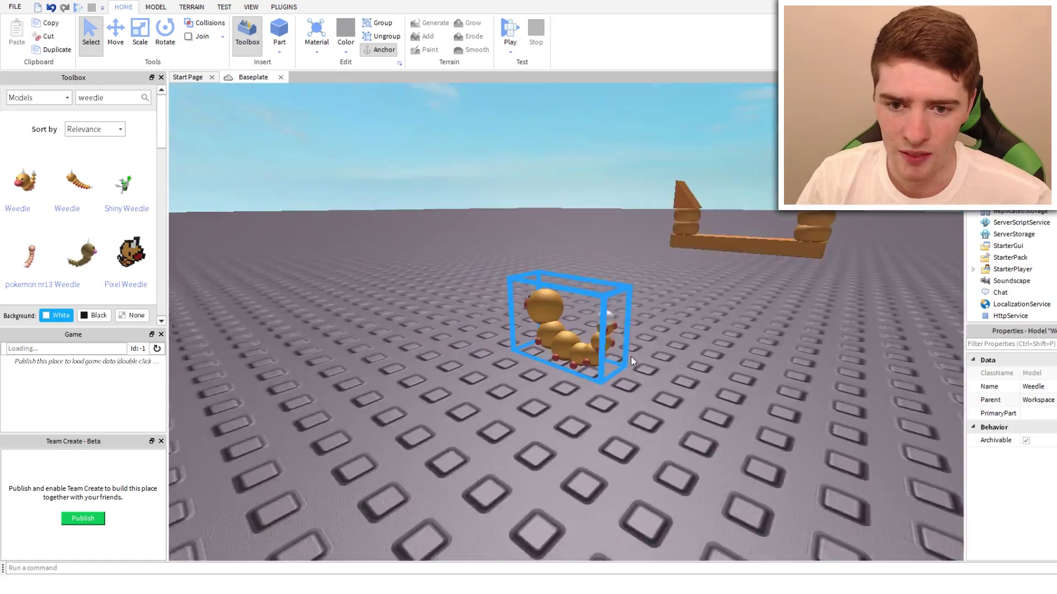
pyautogui.moveTo(630, 357); pyautogui.dragTo(631, 356, button='right')
pyautogui.moveTo(567, 333); pyautogui.dragTo(407, 250)
# - Examine the red-nosed Weedle's head, round body segments, feet and spikes as a building reference
pyautogui.moveTo(519, 276); pyautogui.dragTo(491, 264, button='right')
pyautogui.press('s')
pyautogui.press('a')
pyautogui.press('d')
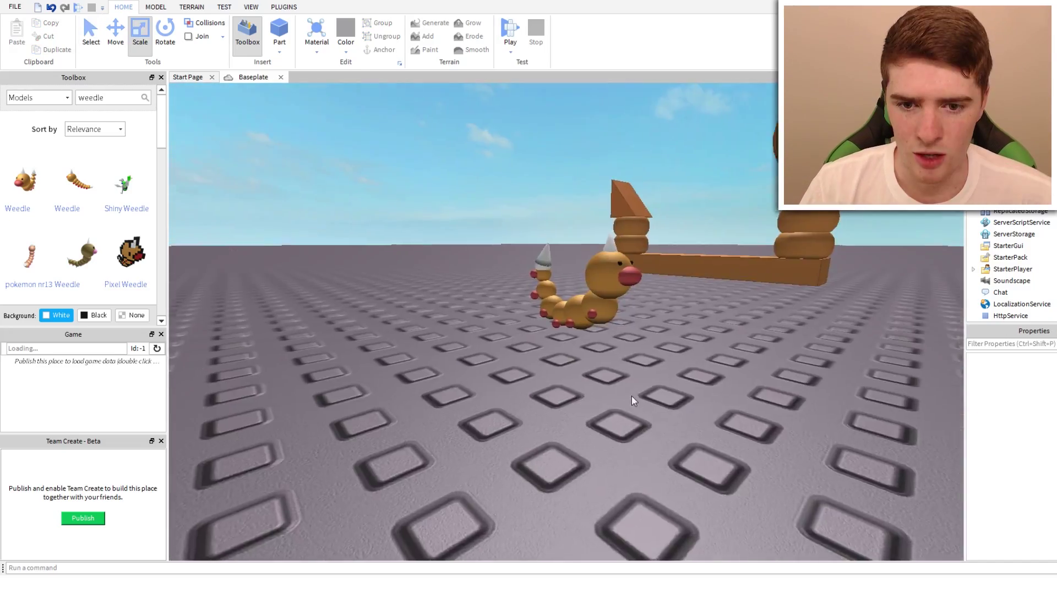
pyautogui.scroll(3, 632, 396)
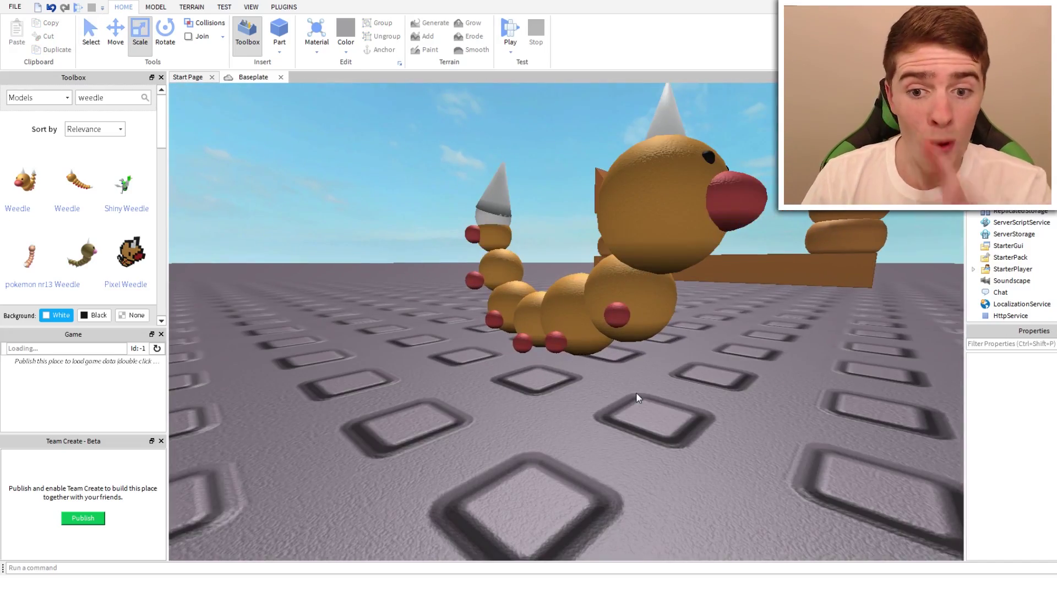
pyautogui.press('d')
pyautogui.scroll(3, 653, 394)
pyautogui.scroll(-4, 653, 392)
pyautogui.moveTo(654, 395); pyautogui.dragTo(675, 392, button='right')
pyautogui.scroll(5, 647, 384)
pyautogui.scroll(2, 644, 379)
pyautogui.scroll(-5, 679, 400)
pyautogui.press('a')
pyautogui.scroll(-6, 674, 390)
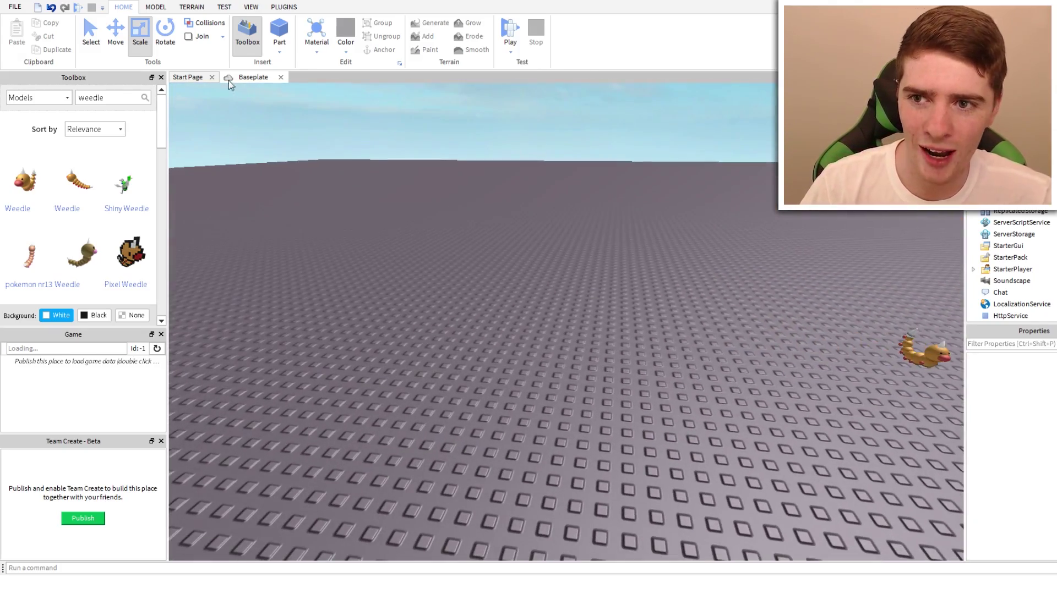
# - Insert a sphere part on the empty area of the baseplate and colour it orange
pyautogui.click(284, 79)
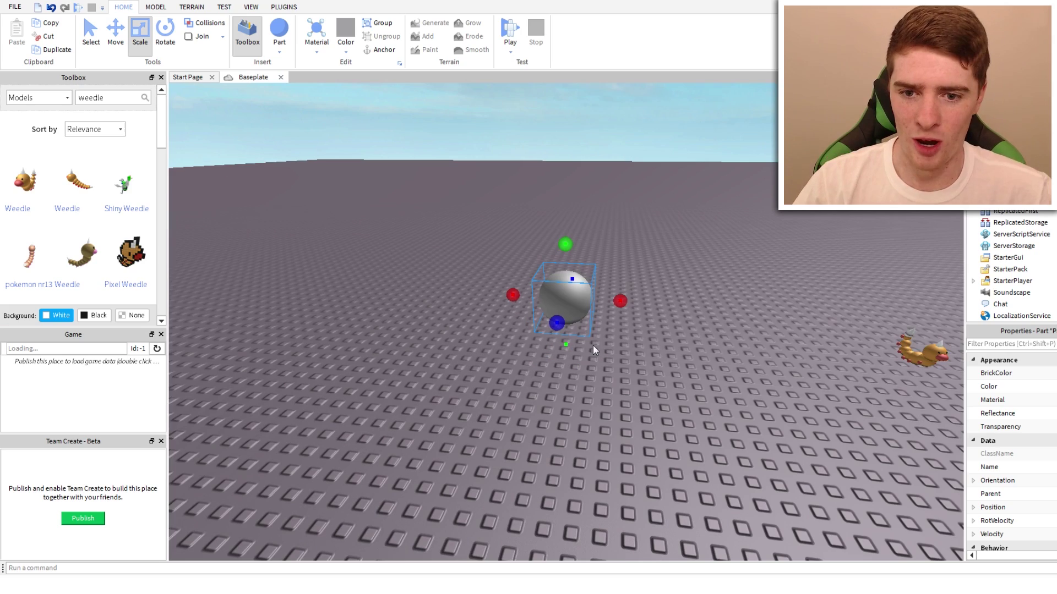
pyautogui.press('a')
pyautogui.press('w')
pyautogui.moveTo(505, 346); pyautogui.dragTo(505, 345, button='right')
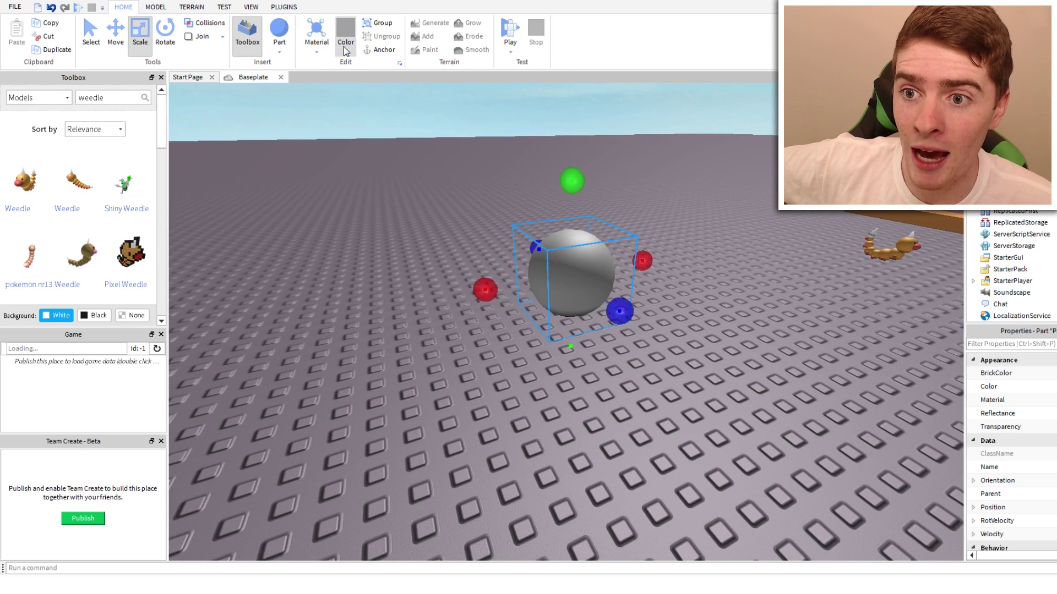
pyautogui.click(363, 155)
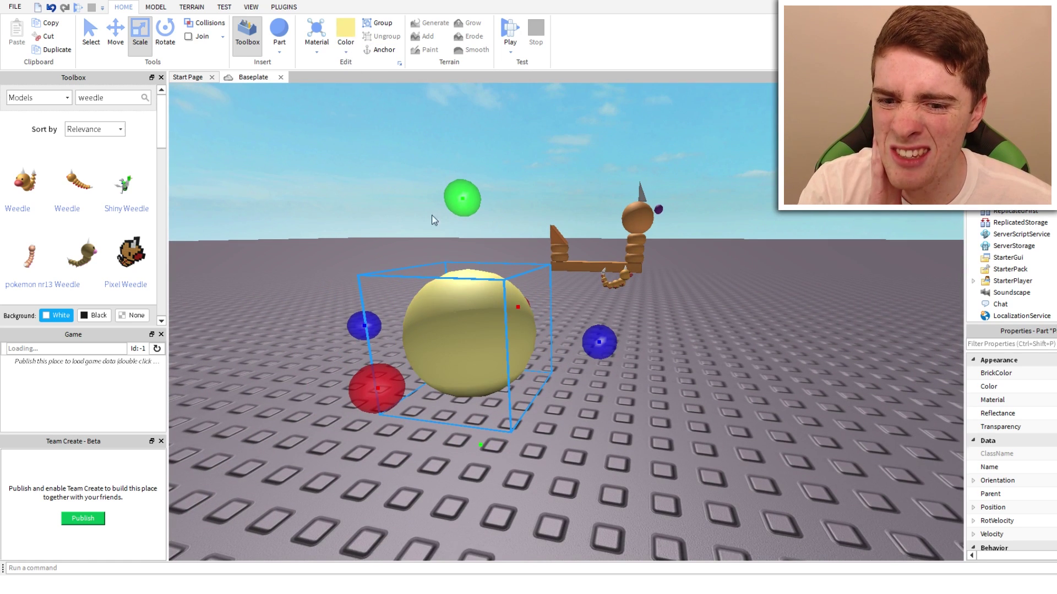
pyautogui.click(377, 183)
# - Compare the orange sphere with the red-nosed Weedle, examining how its body segments are shaped and arranged
pyautogui.moveTo(601, 382); pyautogui.dragTo(603, 357, button='right')
pyautogui.press('w')
pyautogui.press('s')
pyautogui.press('w')
pyautogui.press('s')
pyautogui.press('w')
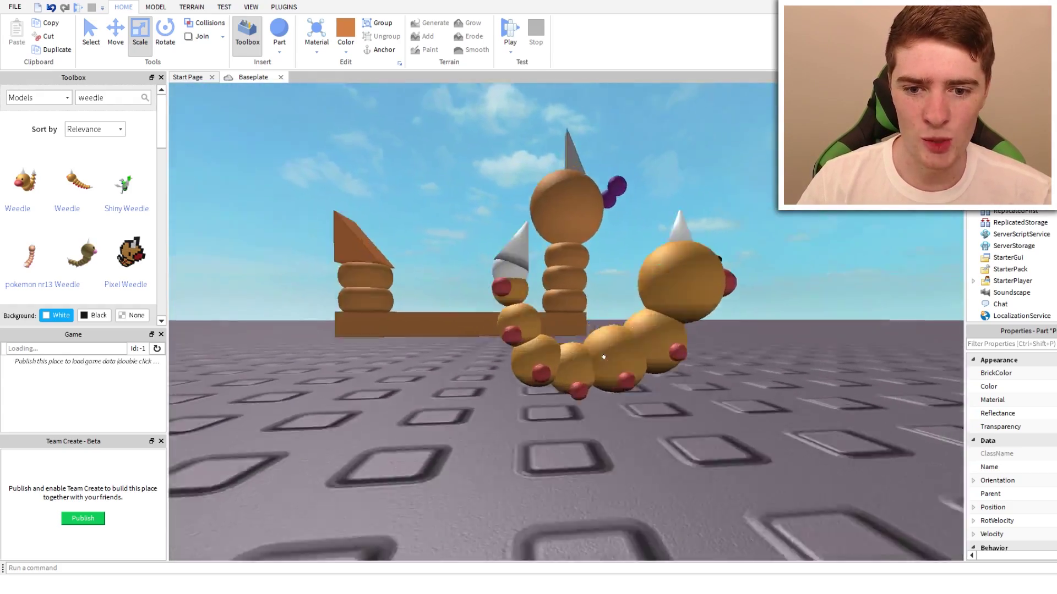
pyautogui.press('d')
pyautogui.press('a')
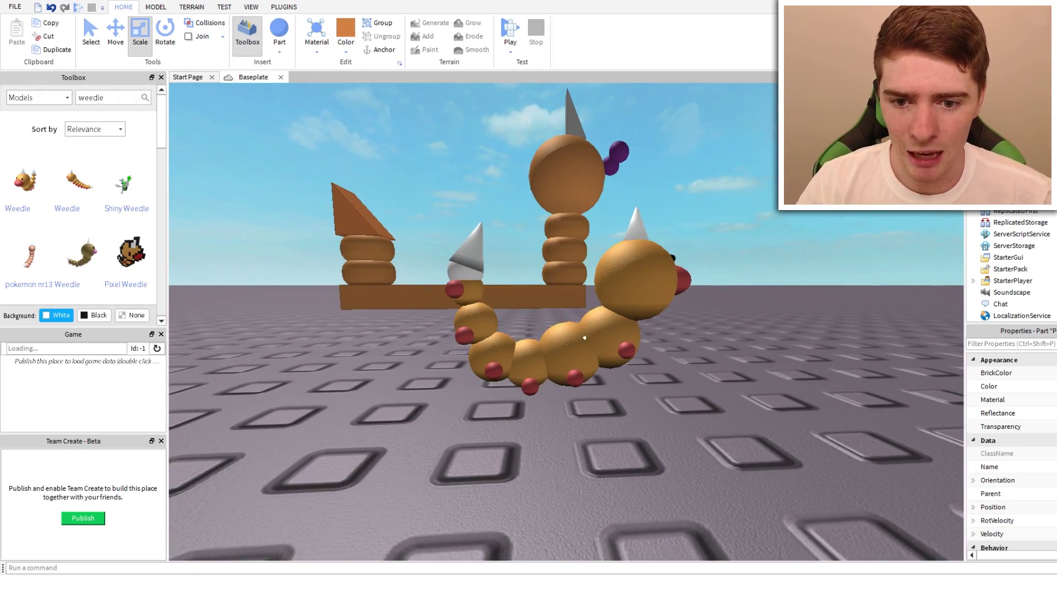
pyautogui.press('d')
pyautogui.moveTo(625, 290); pyautogui.dragTo(634, 307, button='right')
pyautogui.press('w')
pyautogui.press('d')
pyautogui.press('w')
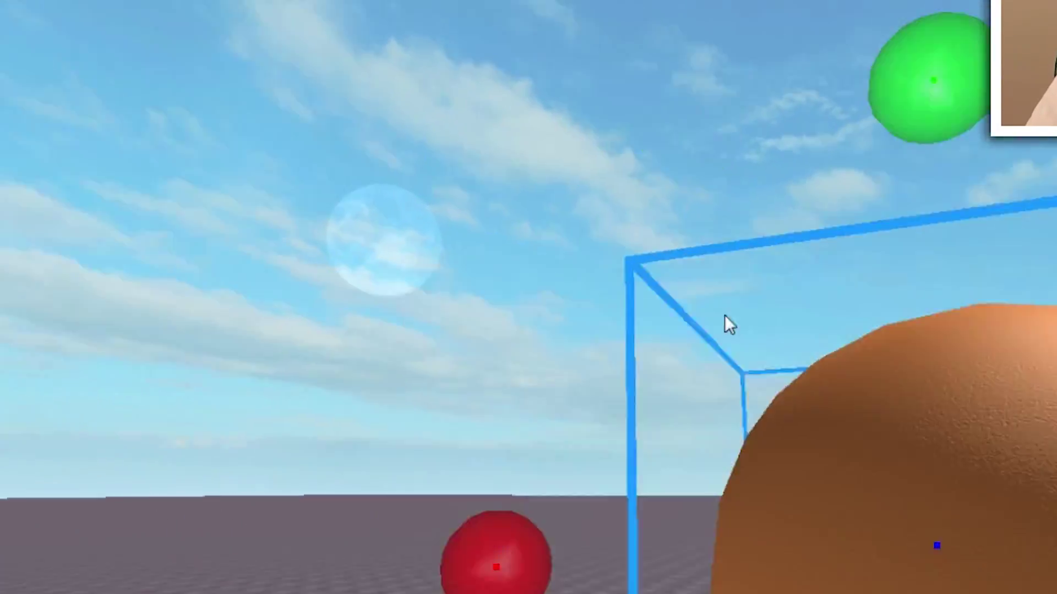
pyautogui.press('s')
pyautogui.moveTo(724, 315); pyautogui.dragTo(706, 296, button='right')
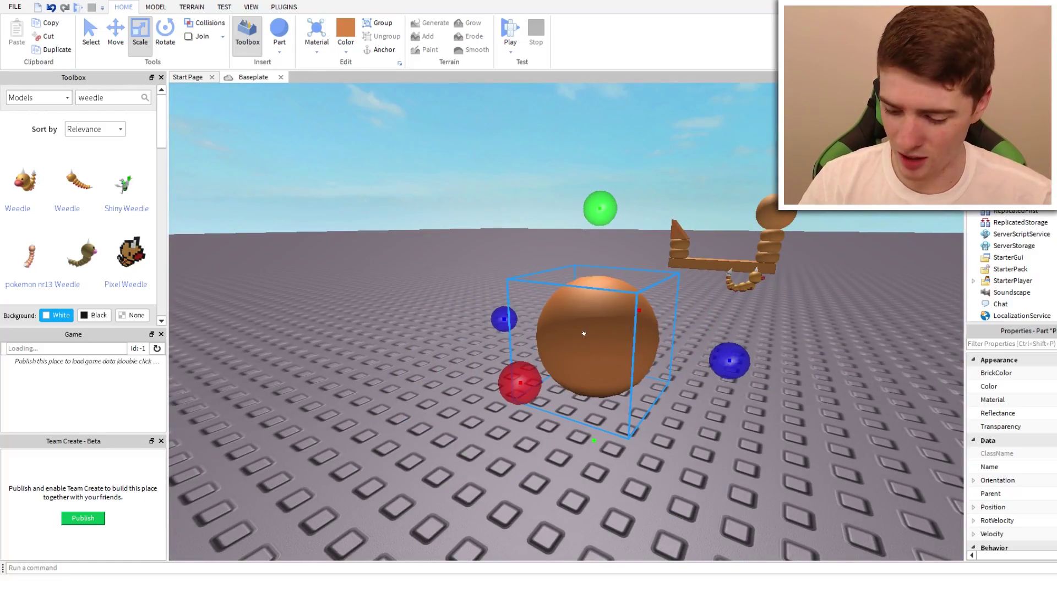
# - Duplicate the orange sphere and move the copy forward and slightly up so it overlaps the first as a body segment
pyautogui.hotkey('ctrl', 'd')
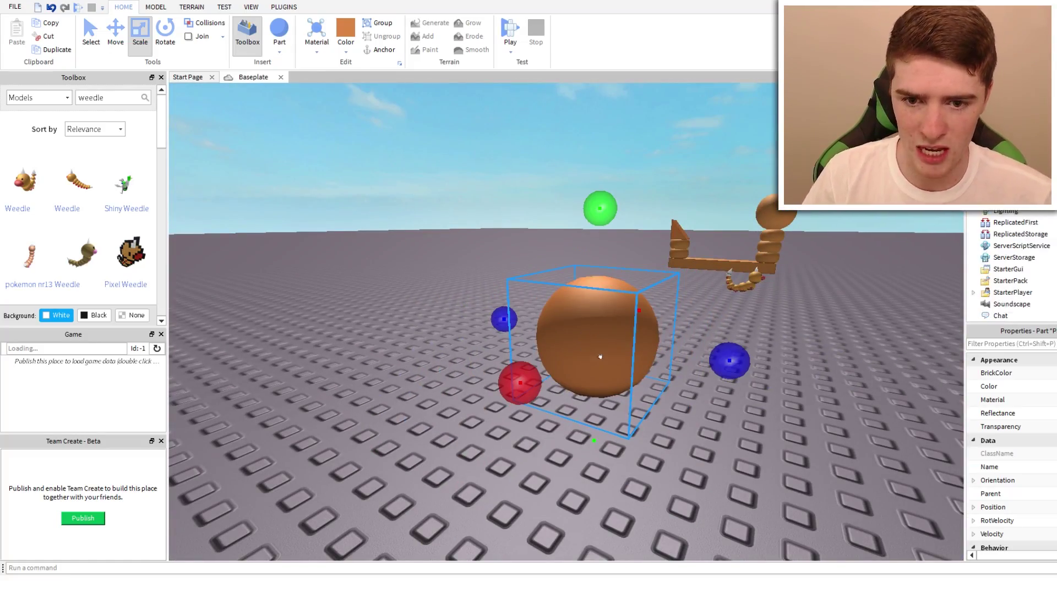
pyautogui.click(115, 39)
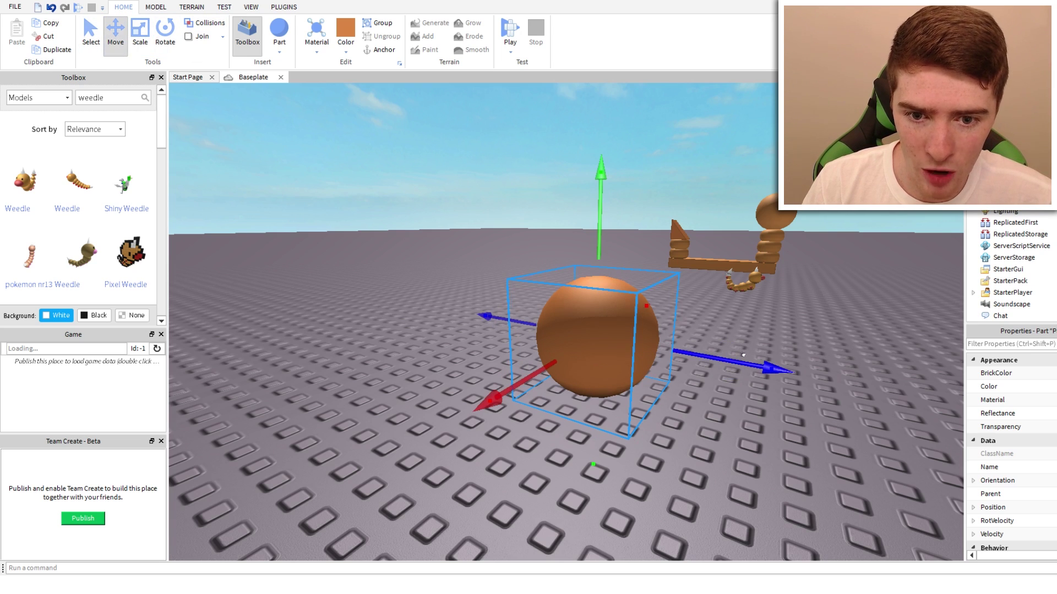
pyautogui.moveTo(743, 357); pyautogui.dragTo(865, 386)
pyautogui.moveTo(683, 201); pyautogui.dragTo(687, 167)
# - Place a third overlapping sphere at the front of the body and raise it above the second segment
pyautogui.moveTo(718, 336); pyautogui.dragTo(719, 349, button='right')
pyautogui.press('s')
pyautogui.press('w')
pyautogui.press('a')
pyautogui.moveTo(698, 314); pyautogui.dragTo(680, 169)
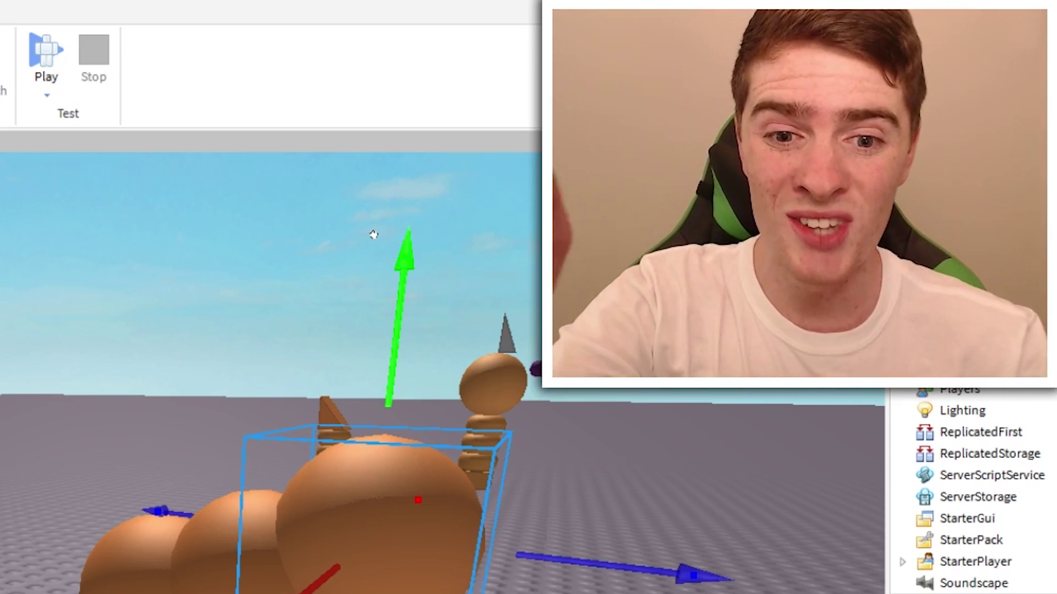
pyautogui.press('d')
pyautogui.moveTo(373, 235); pyautogui.dragTo(336, 234, button='right')
pyautogui.moveTo(699, 352); pyautogui.dragTo(725, 360, button='right')
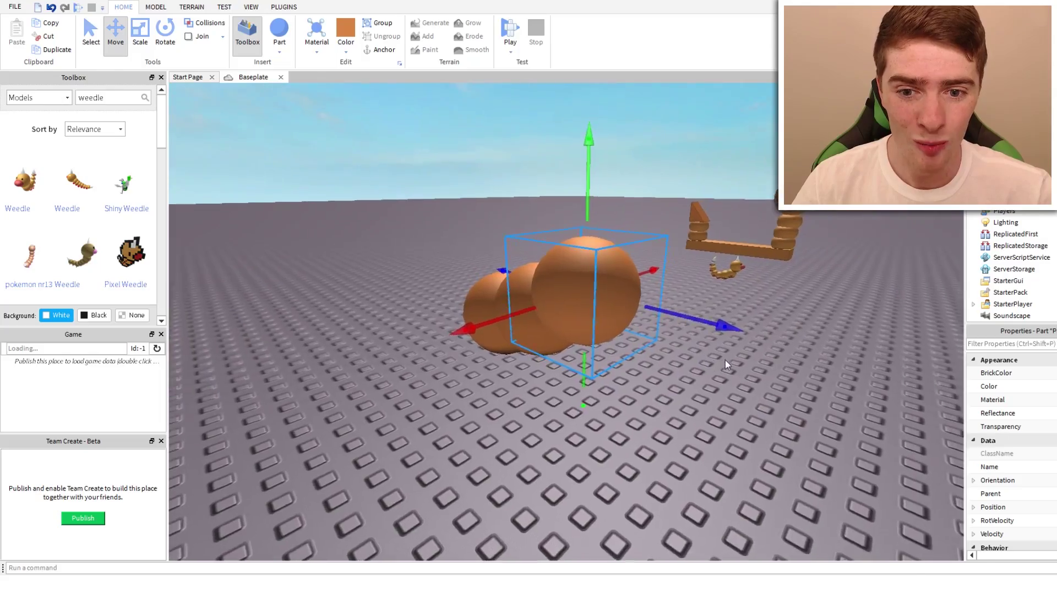
# - Duplicate the front body sphere and move the copy forward and up to form the head
pyautogui.hotkey('ctrl', 'd')
pyautogui.moveTo(375, 576); pyautogui.dragTo(478, 593)
pyautogui.moveTo(178, 592); pyautogui.dragTo(232, 592, button='right')
pyautogui.press('a')
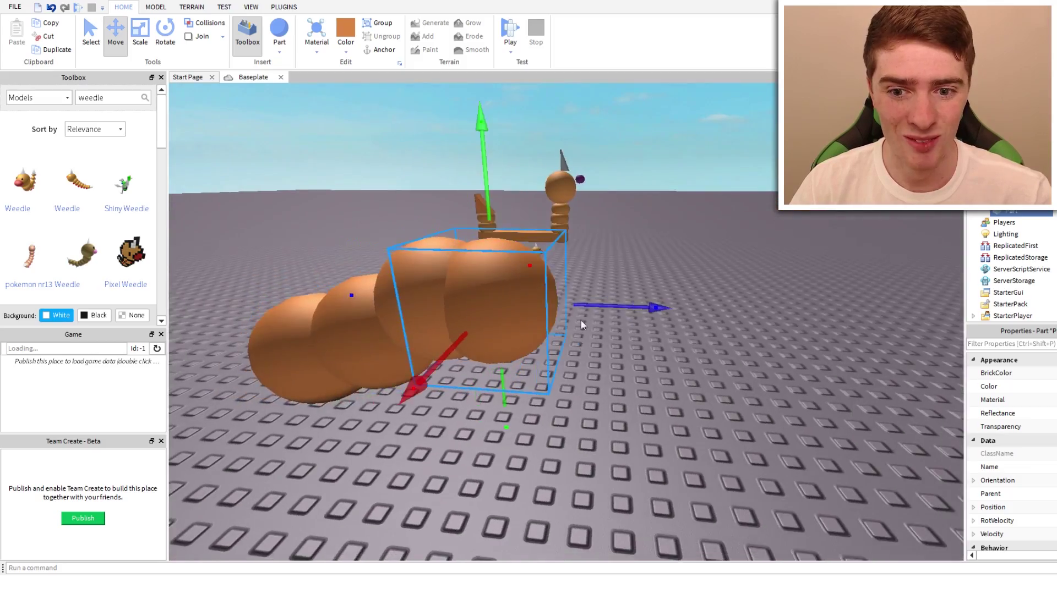
pyautogui.moveTo(279, 344); pyautogui.dragTo(268, 237)
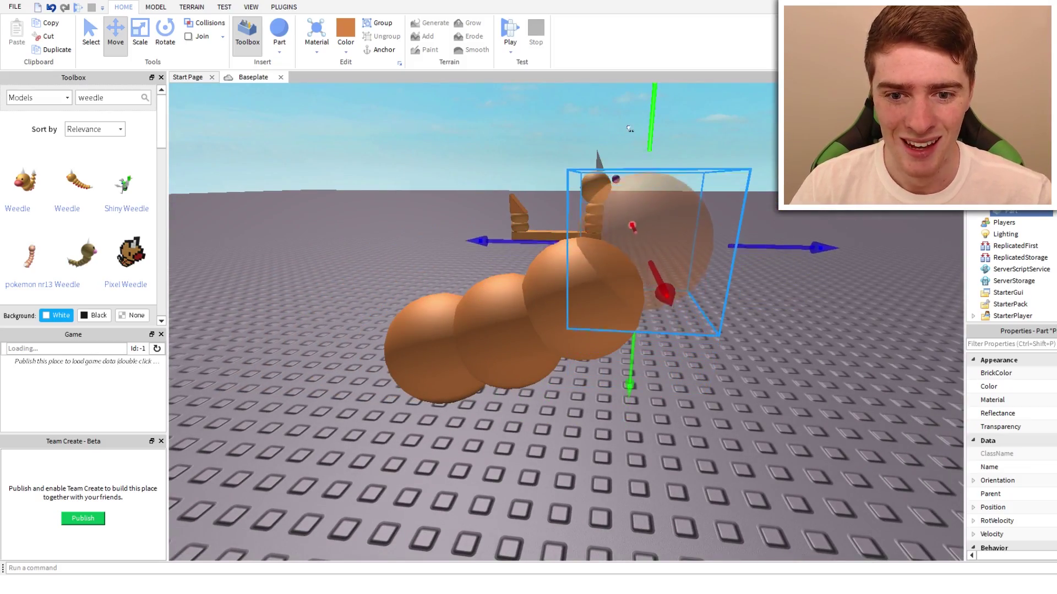
# - Examine the red-nosed Weedle's head and tail proportions for comparison with the new body
pyautogui.moveTo(629, 129); pyautogui.dragTo(729, 326, button='right')
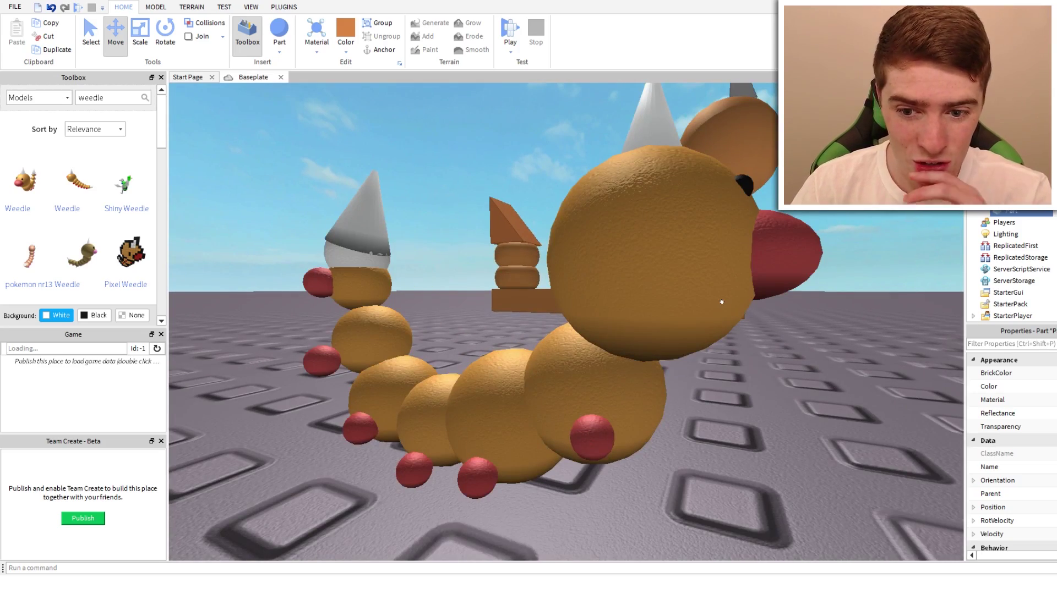
pyautogui.press('a')
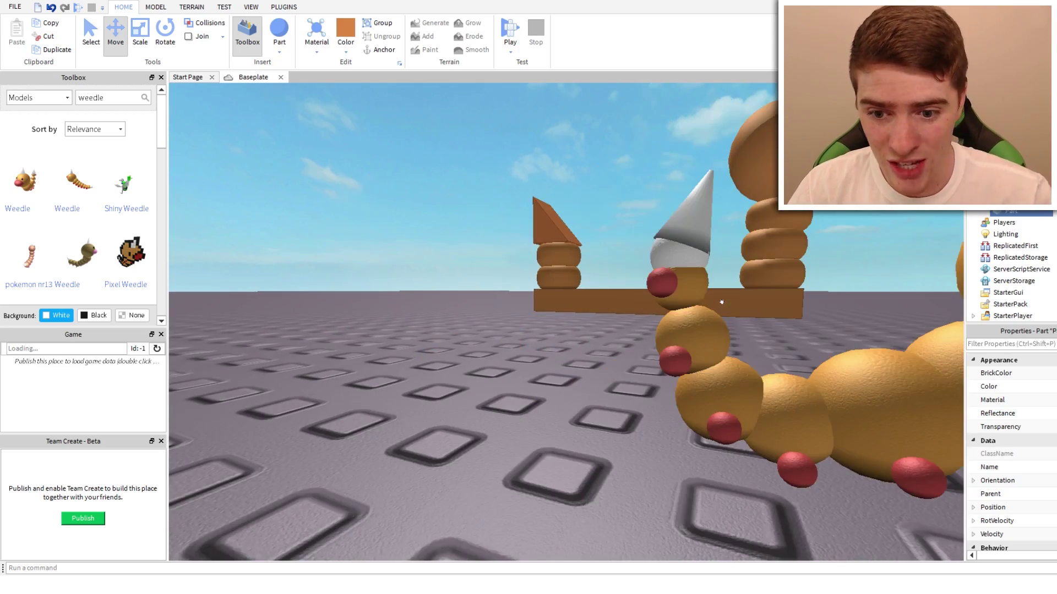
pyautogui.press('d')
pyautogui.moveTo(722, 301); pyautogui.dragTo(732, 323, button='right')
pyautogui.scroll(-4, 731, 323)
pyautogui.scroll(3, 729, 323)
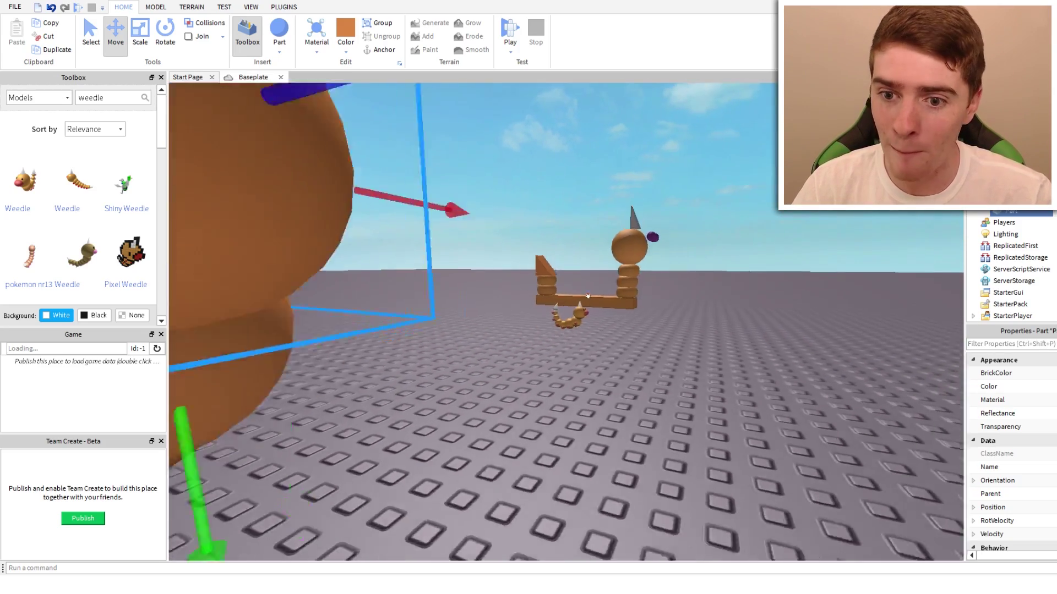
pyautogui.scroll(5, 246, 192)
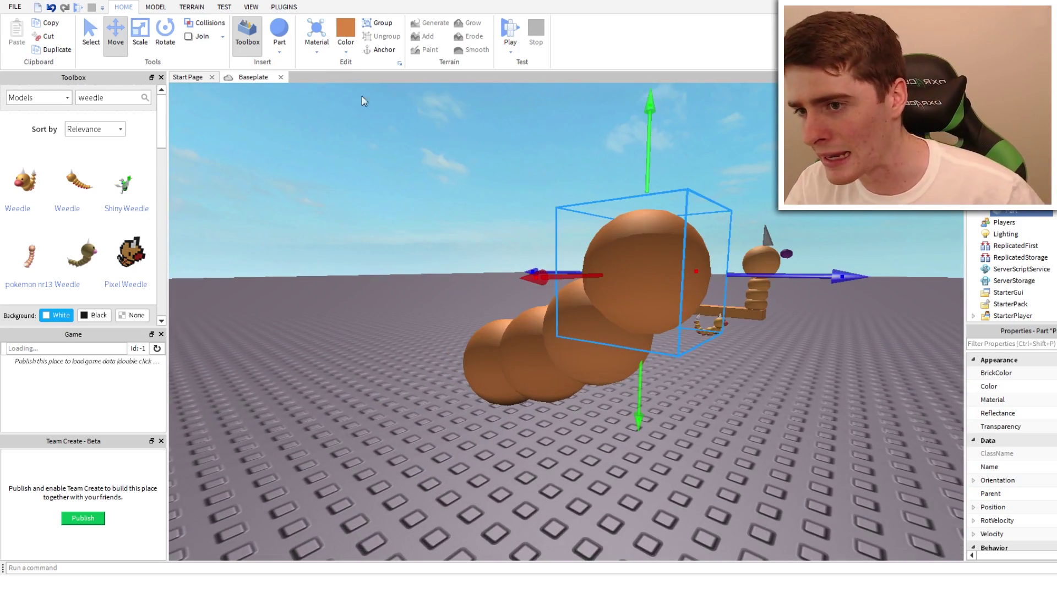
# - Scale up the topmost sphere to make the head larger than the body segments
pyautogui.click(142, 34)
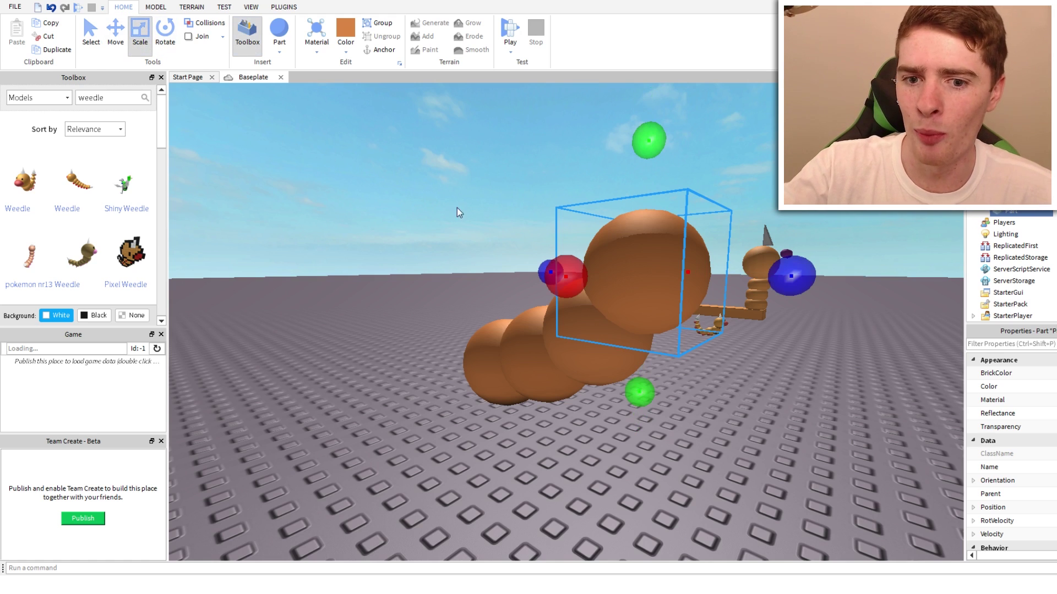
pyautogui.moveTo(740, 293)
pyautogui.mouseDown(button='right')
pyautogui.moveTo(727, 286)
pyautogui.moveTo(736, 294)
pyautogui.mouseUp(button='right')
pyautogui.press('d')
pyautogui.press('d')
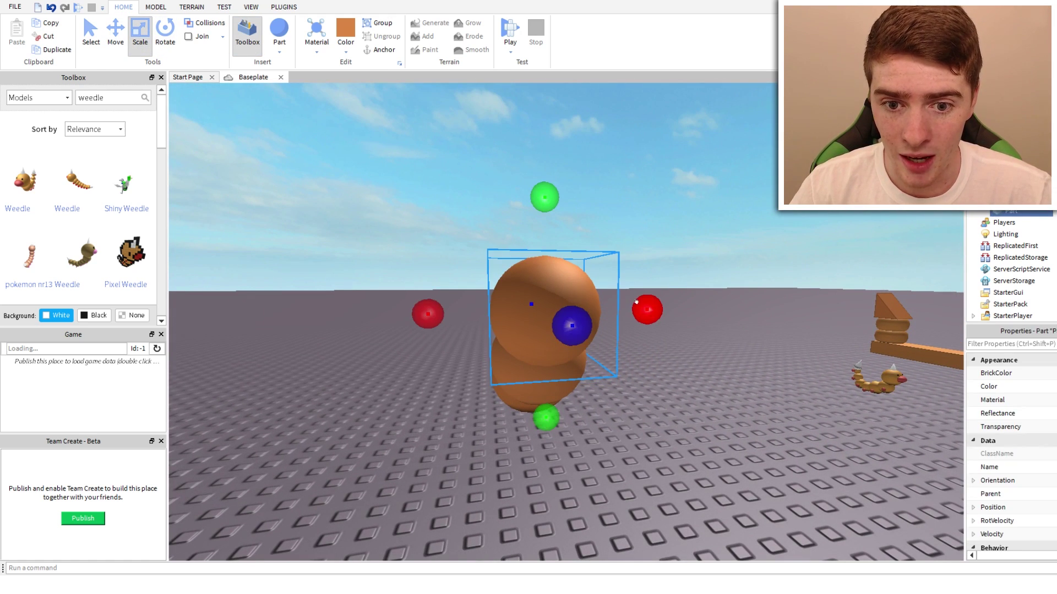
pyautogui.moveTo(671, 296); pyautogui.dragTo(691, 308)
pyautogui.moveTo(639, 375); pyautogui.dragTo(623, 378, button='right')
pyautogui.press('a')
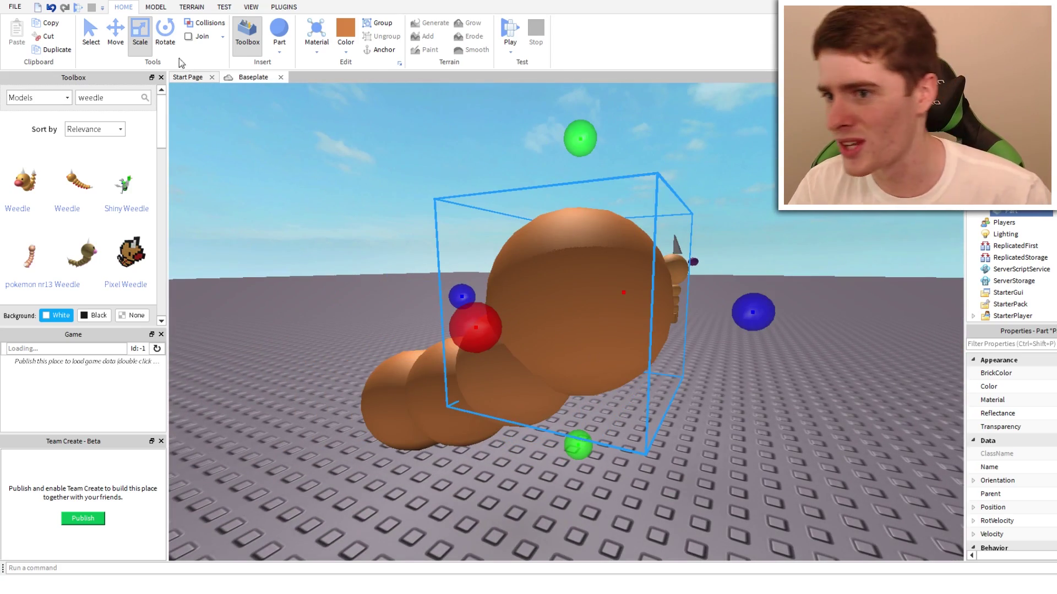
# - Shift the enlarged head sideways so it is centred over the body segments
pyautogui.click(115, 36)
pyautogui.press('d')
pyautogui.moveTo(416, 245); pyautogui.dragTo(659, 274, button='right')
pyautogui.press('a')
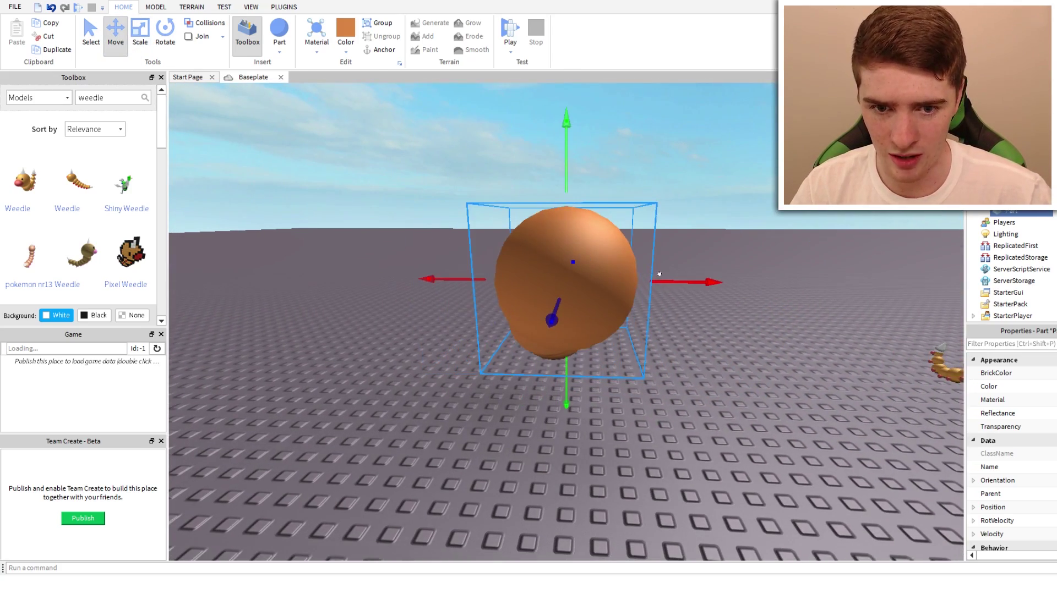
pyautogui.moveTo(631, 279); pyautogui.dragTo(692, 287)
pyautogui.press('a')
pyautogui.moveTo(630, 316); pyautogui.dragTo(660, 285, button='right')
pyautogui.press('s')
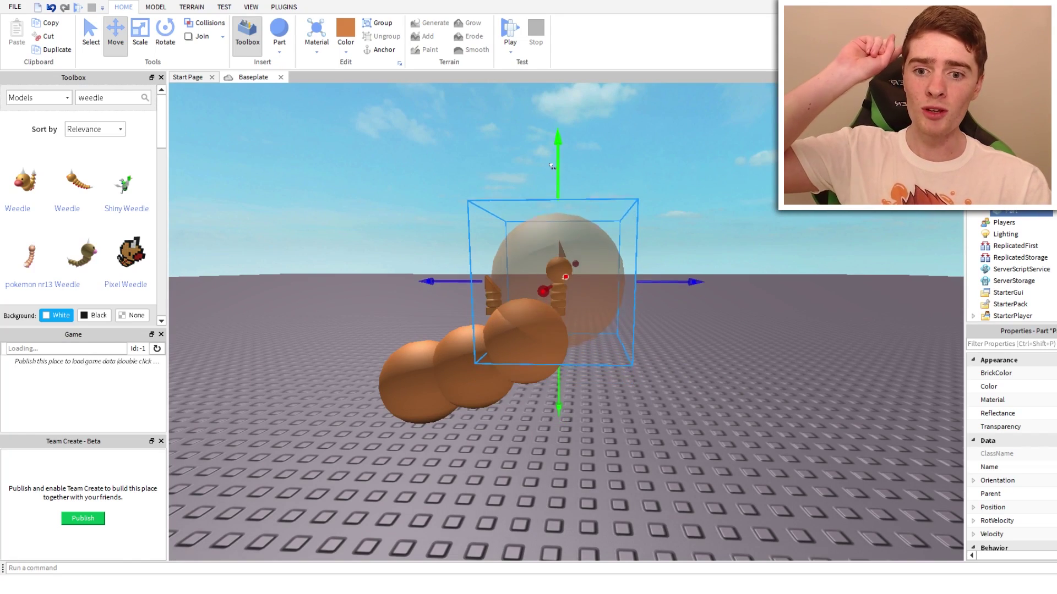
# - Raise the head slightly so it sits higher above the front body segment
pyautogui.press('w')
pyautogui.press('d')
pyautogui.moveTo(682, 347); pyautogui.dragTo(682, 347, button='right')
pyautogui.press('f')
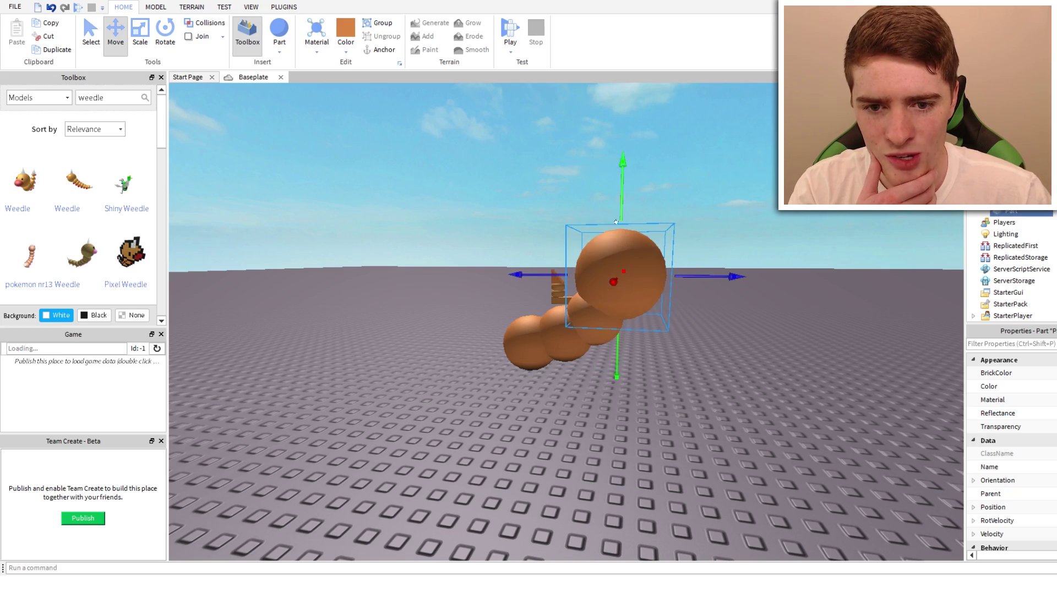
# - Duplicate the rear body sphere and move the copy back and up as a tail segment, following the red-nosed Weedle's curled tail
pyautogui.moveTo(734, 349); pyautogui.dragTo(733, 349, button='right')
pyautogui.press('w')
pyautogui.press('s')
pyautogui.click(626, 344)
pyautogui.press('f')
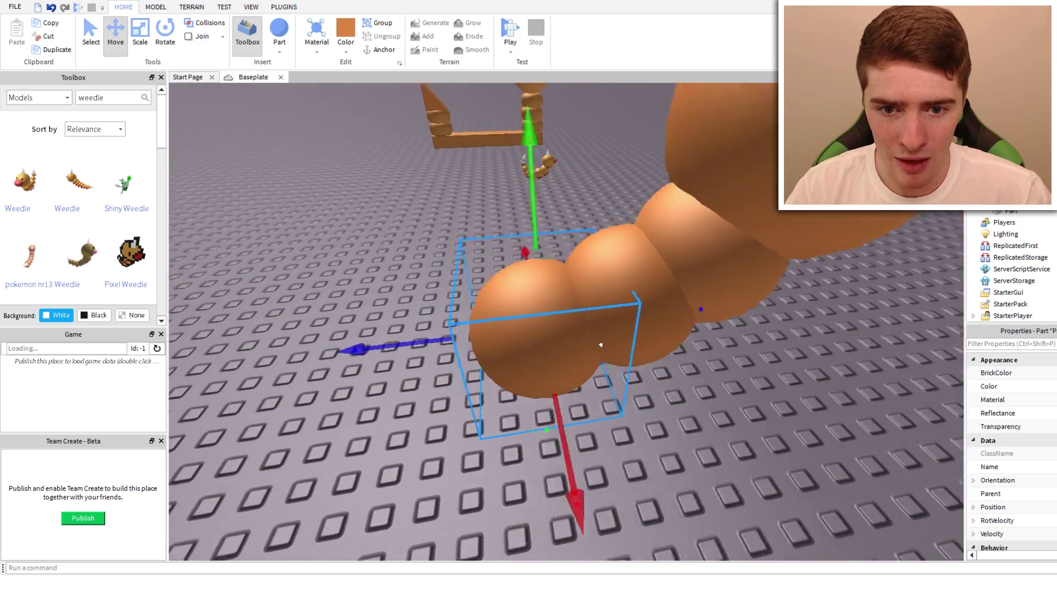
pyautogui.press('w')
pyautogui.moveTo(568, 246); pyautogui.dragTo(569, 246, button='right')
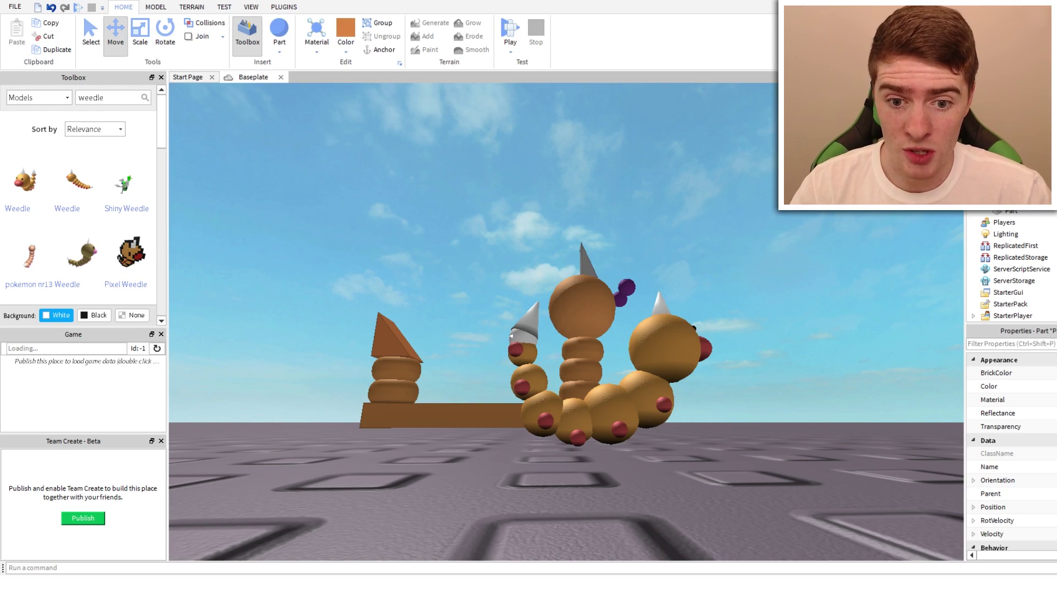
pyautogui.scroll(-5, 624, 371)
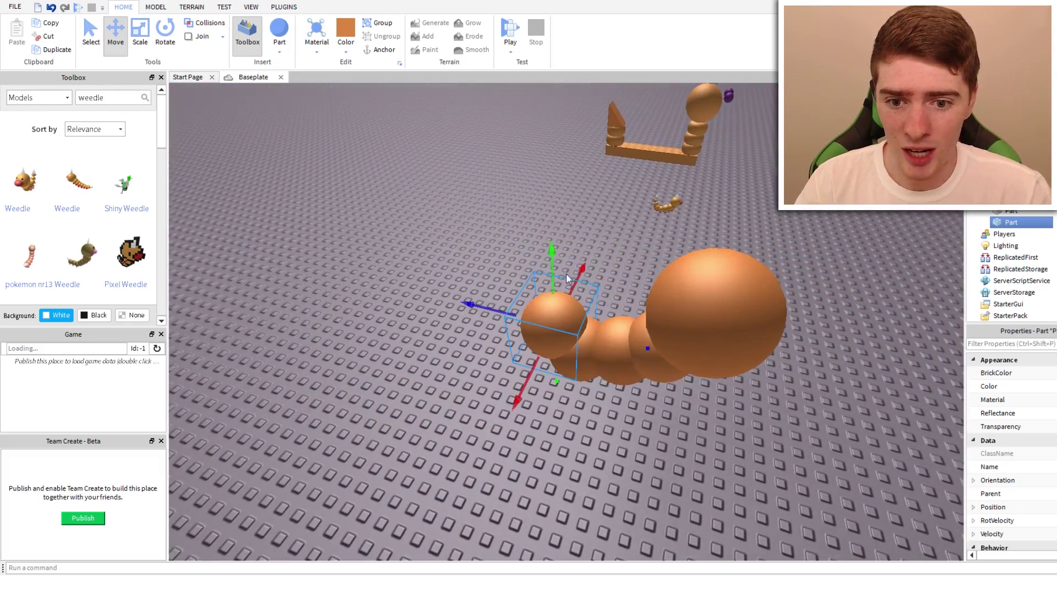
# - Scale the new tail segment down slightly so the tail starts to taper
pyautogui.hotkey('ctrl', '3')
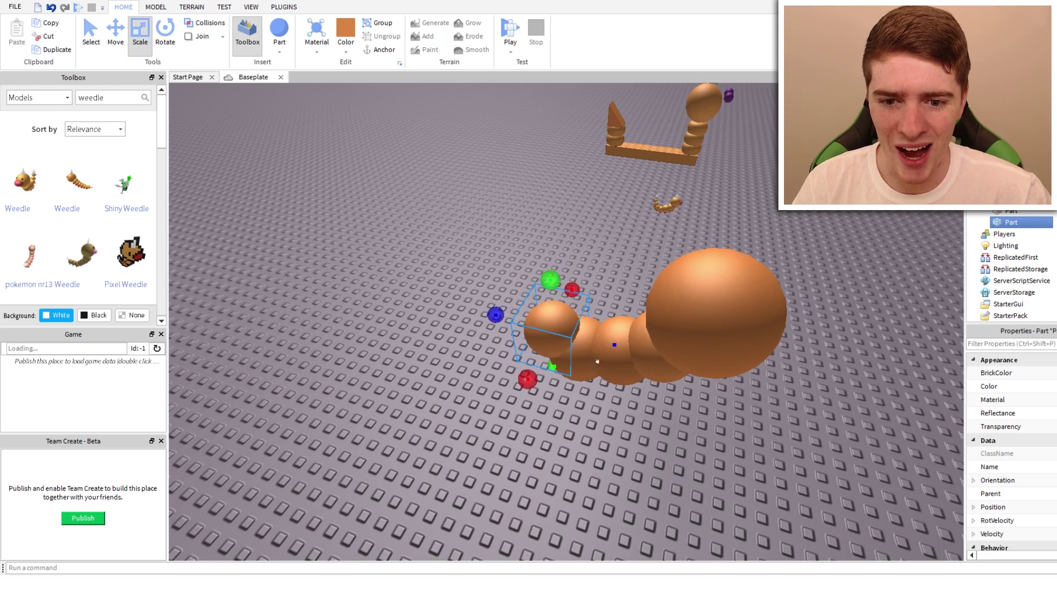
pyautogui.press('d')
pyautogui.moveTo(596, 361); pyautogui.dragTo(603, 378, button='right')
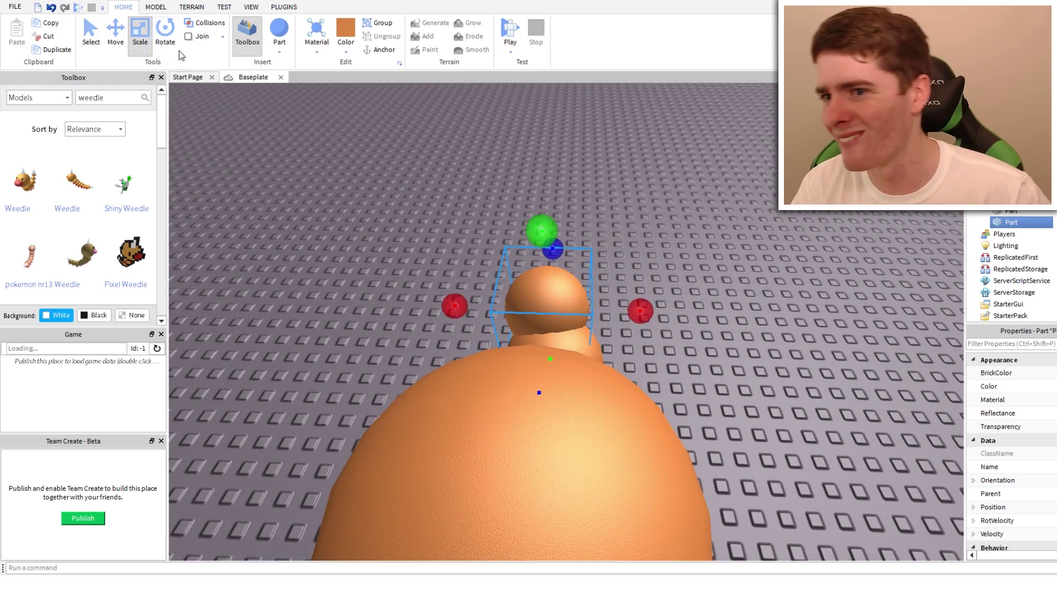
# - Duplicate the tail segment and move the copy above and behind it
pyautogui.hotkey('ctrl', '2')
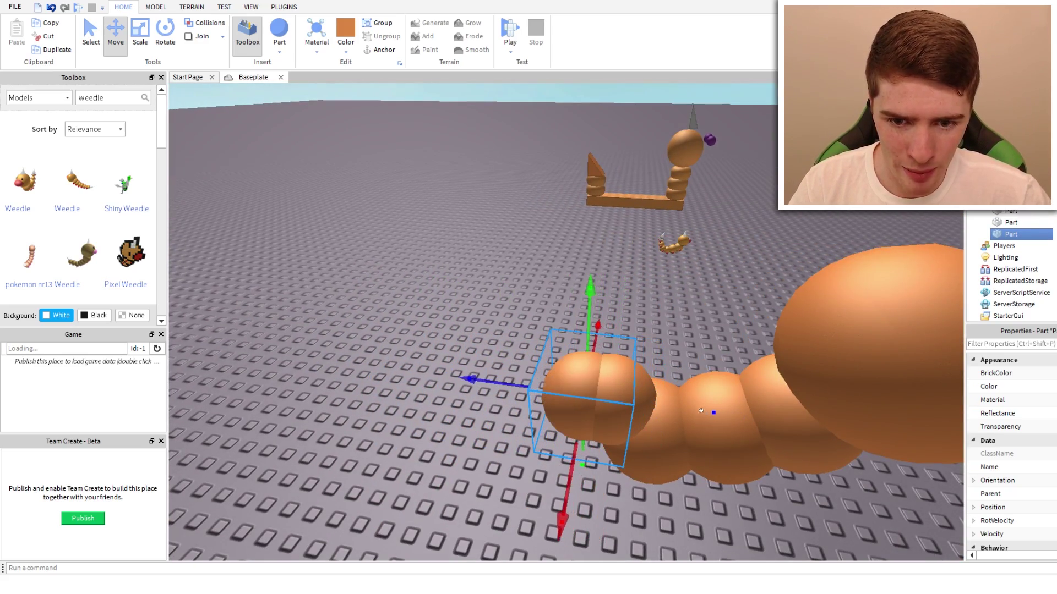
pyautogui.moveTo(572, 299); pyautogui.dragTo(578, 263)
pyautogui.moveTo(690, 428); pyautogui.dragTo(690, 428, button='right')
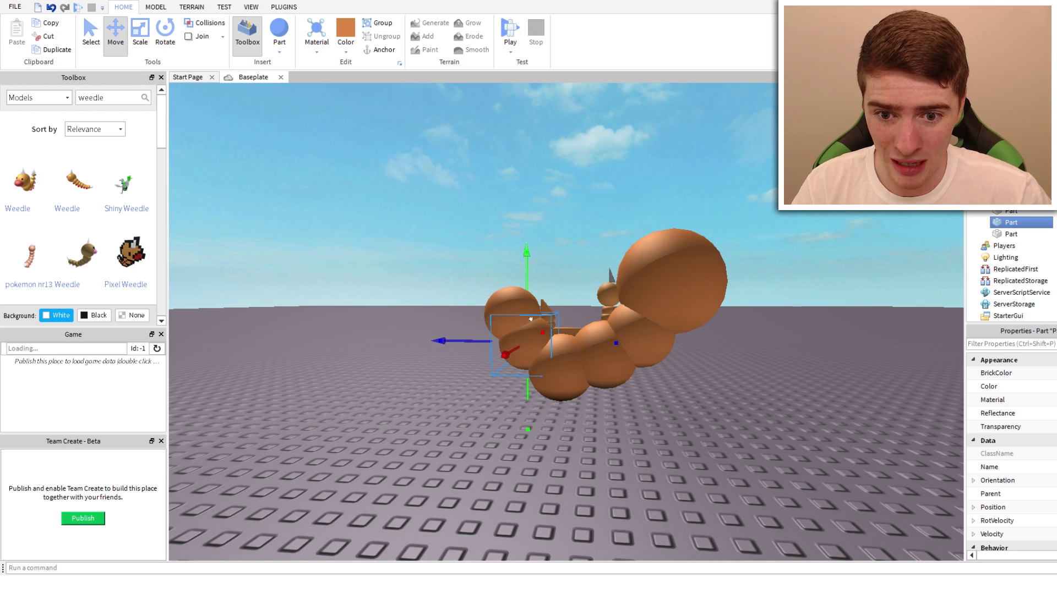
# - Scale the topmost tail sphere down slightly and move it higher above the segment below
pyautogui.click(502, 300)
pyautogui.click(142, 40)
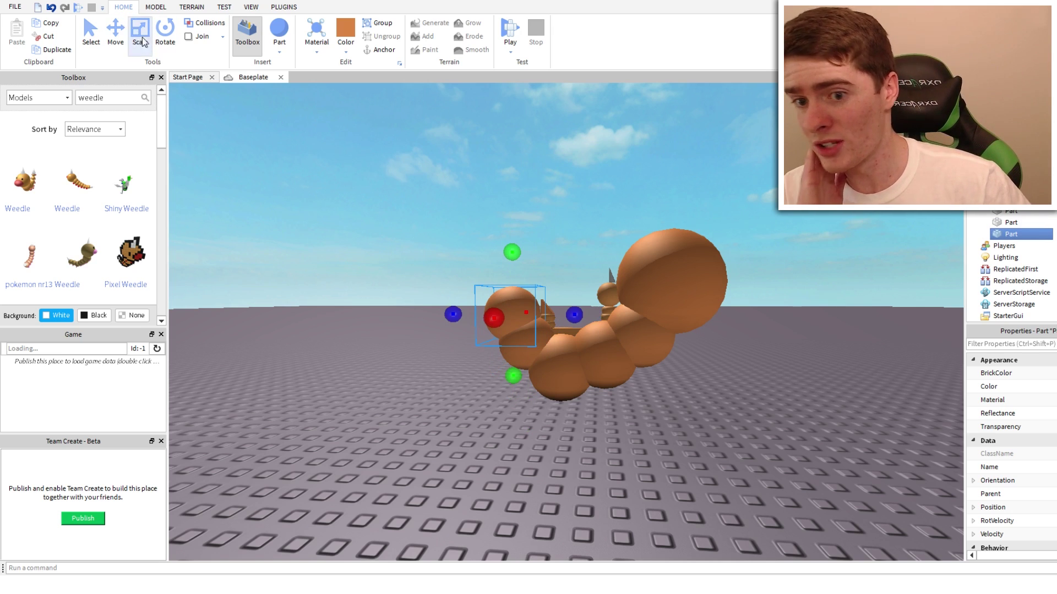
pyautogui.press('e')
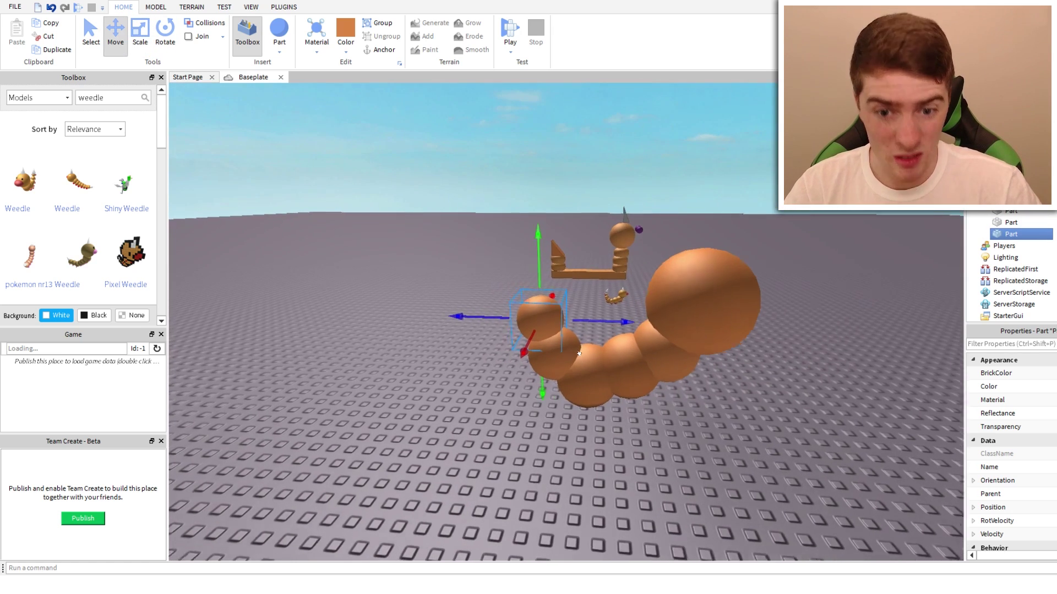
pyautogui.moveTo(579, 353); pyautogui.dragTo(613, 339, button='right')
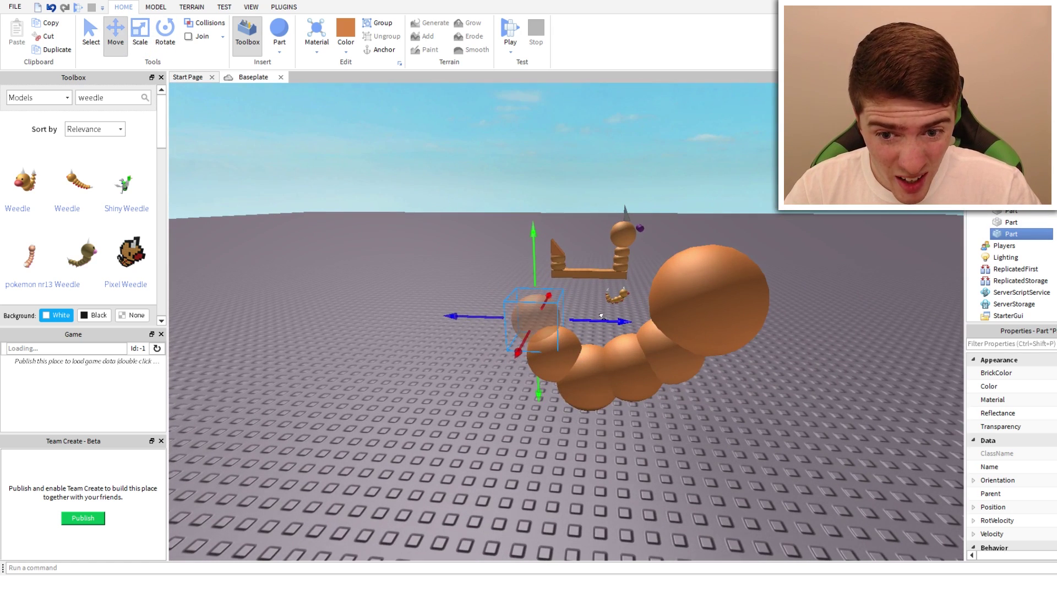
pyautogui.scroll(-1, 597, 418)
pyautogui.moveTo(597, 418); pyautogui.dragTo(597, 418, button='right')
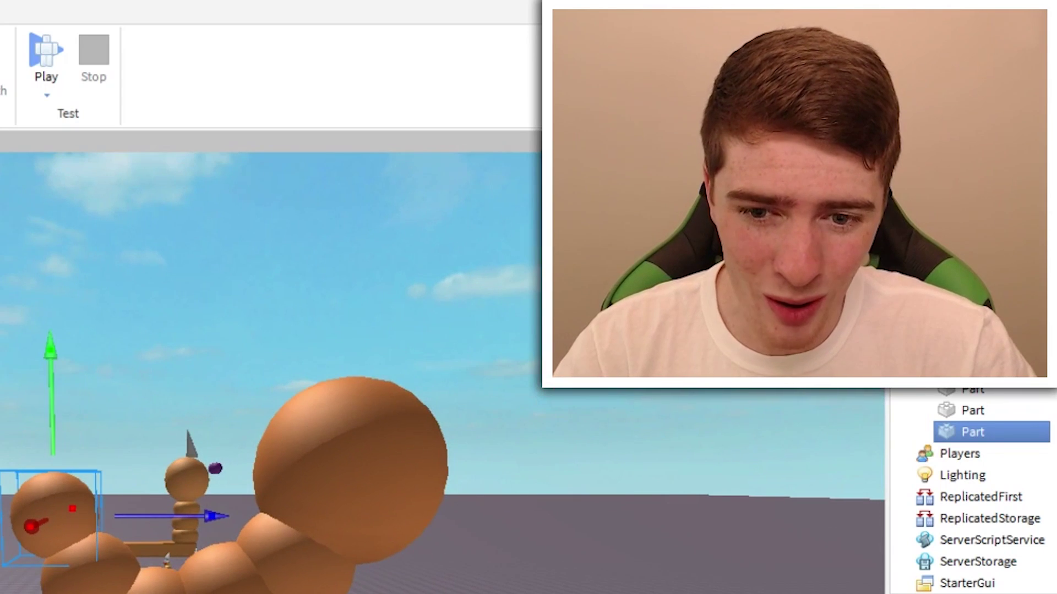
# - Lower the topmost tail sphere onto its neighbour and add a slightly smaller copy above and further back as the tail tip
pyautogui.click(83, 582)
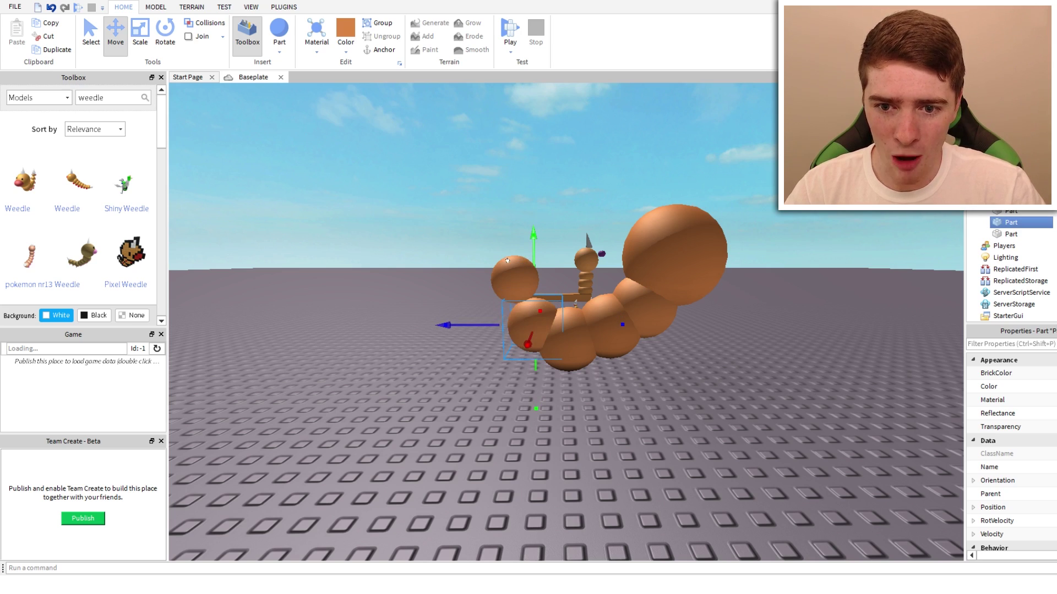
pyautogui.moveTo(502, 225); pyautogui.dragTo(506, 197)
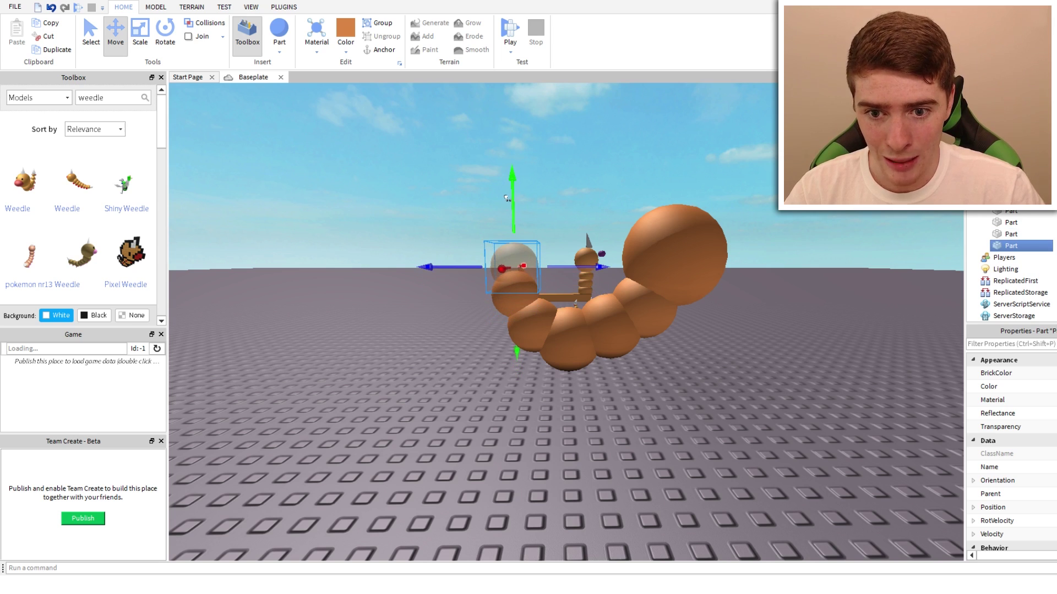
pyautogui.moveTo(581, 263); pyautogui.dragTo(564, 264)
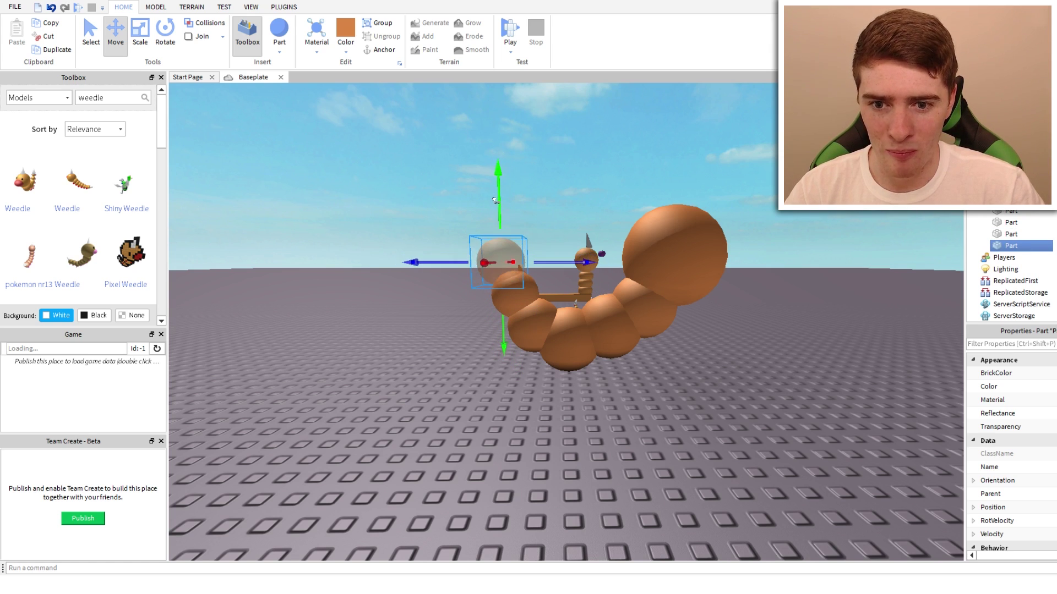
pyautogui.hotkey('ctrl', '3')
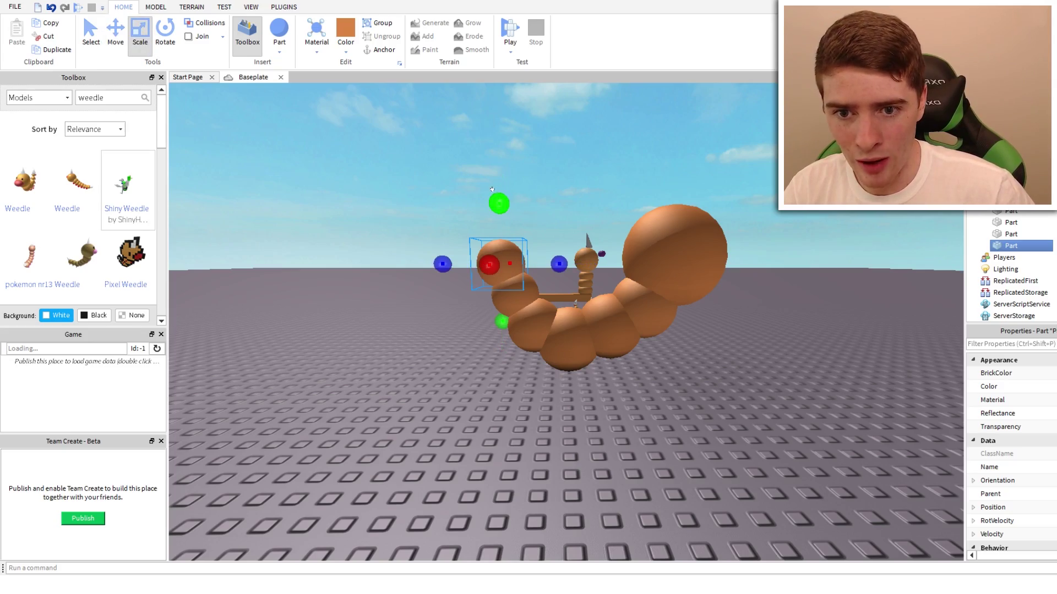
pyautogui.hotkey('ctrl', '2')
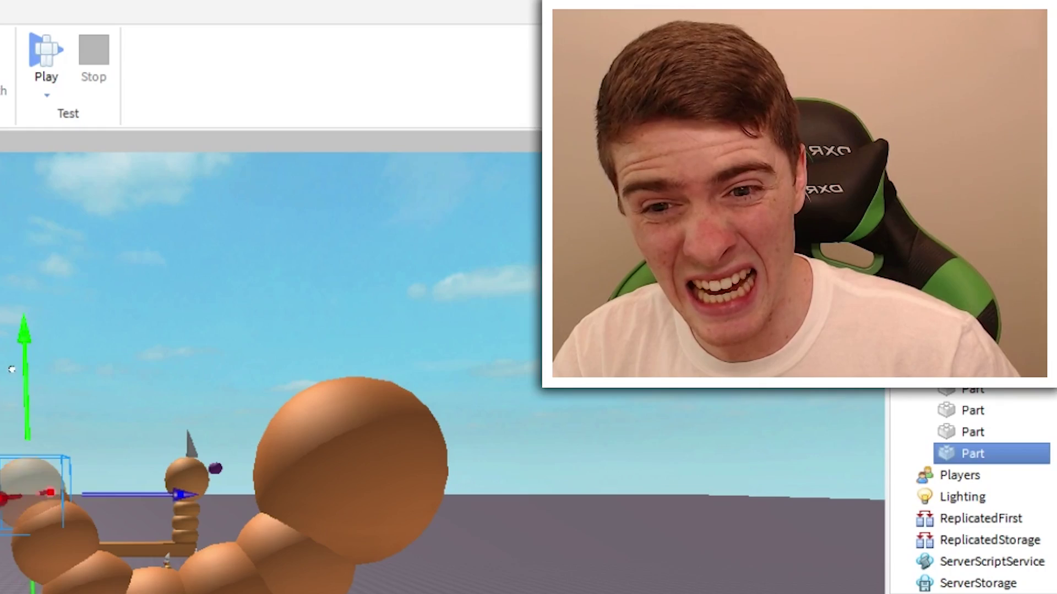
# - Check the tail curve from several angles and fine-tune the head's height above the front body segment
pyautogui.moveTo(135, 455); pyautogui.dragTo(157, 483, button='right')
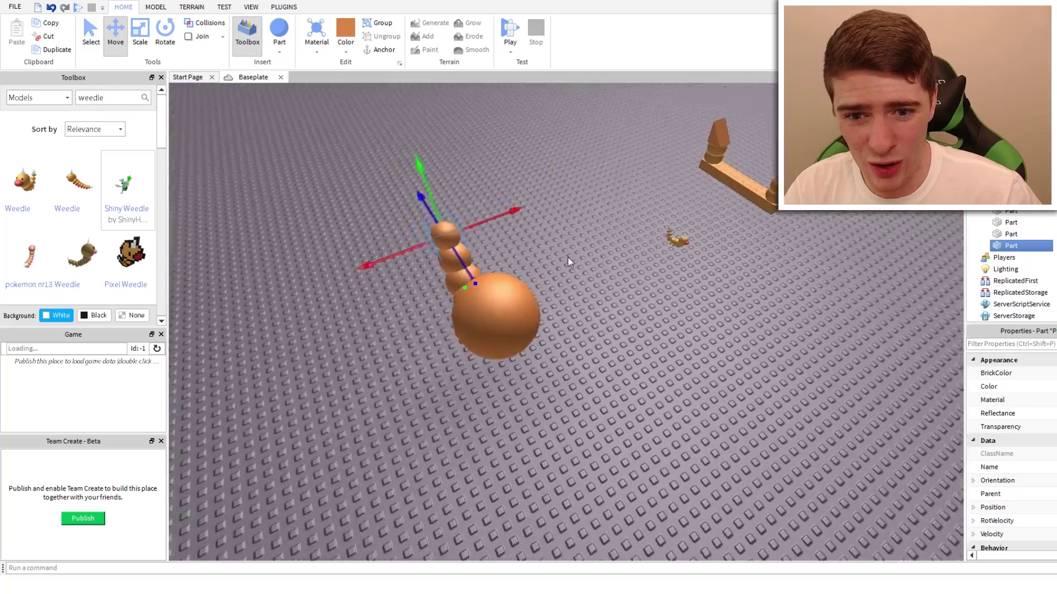
pyautogui.press('w')
pyautogui.moveTo(568, 257)
pyautogui.mouseDown(button='right')
pyautogui.moveTo(557, 248)
pyautogui.moveTo(568, 262)
pyautogui.mouseUp(button='right')
pyautogui.press('w')
pyautogui.press('s')
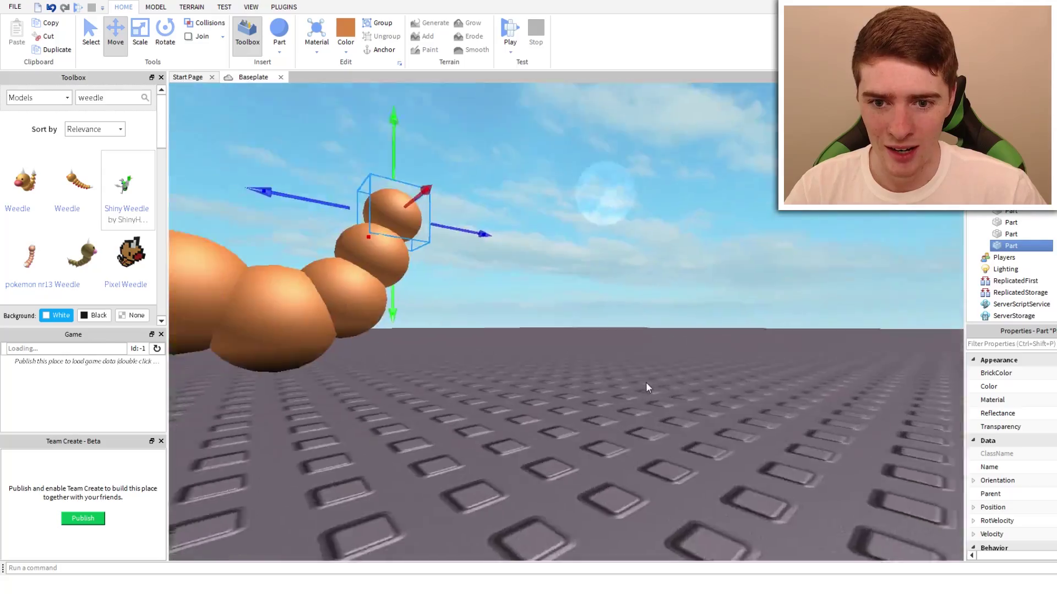
pyautogui.moveTo(646, 382); pyautogui.dragTo(646, 382, button='right')
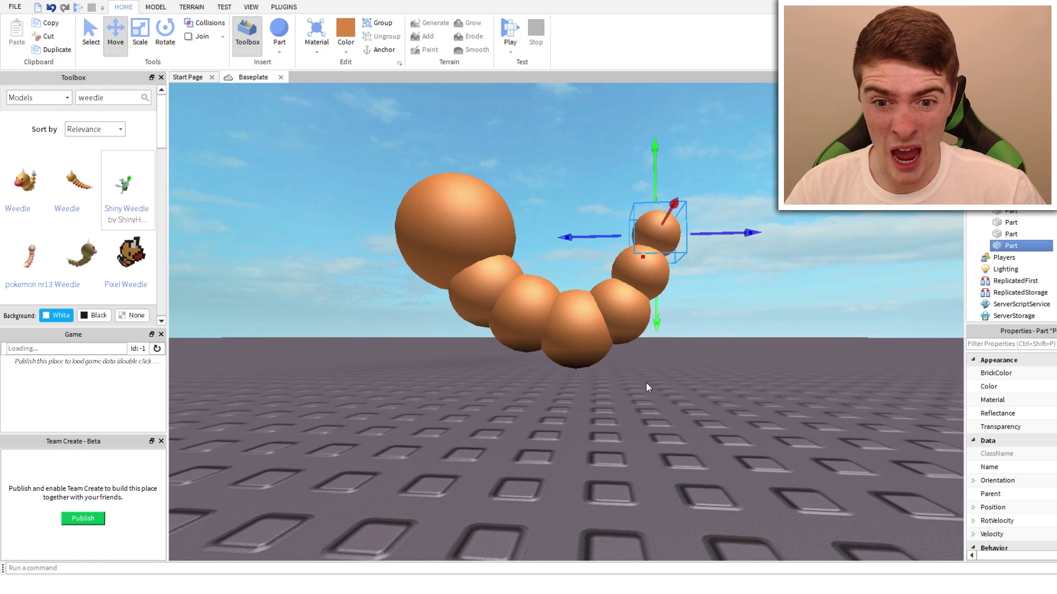
pyautogui.press('a')
pyautogui.click(566, 306)
pyautogui.moveTo(566, 239); pyautogui.dragTo(566, 247)
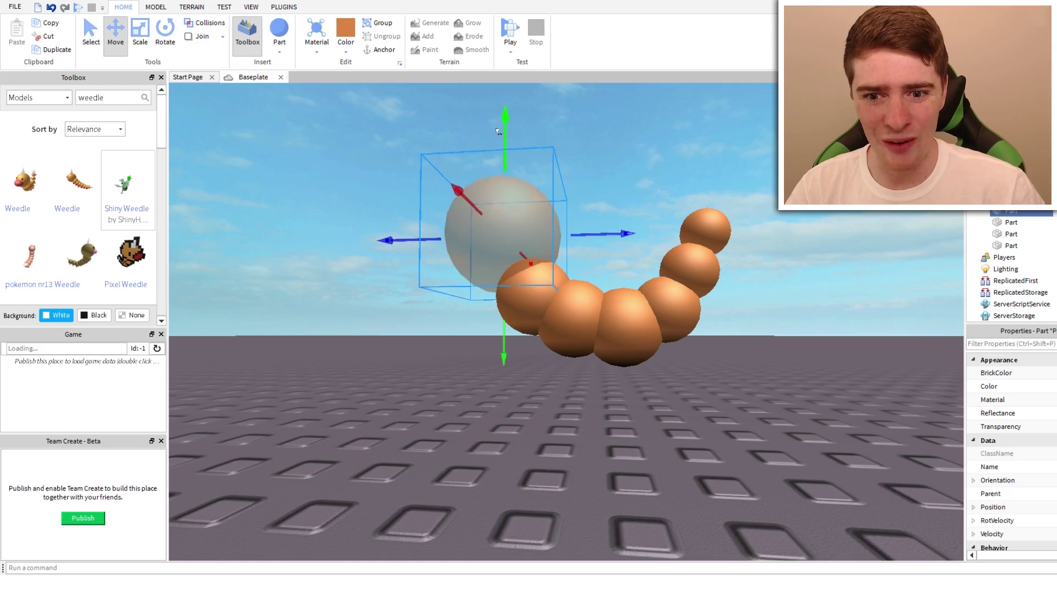
# - Examine the red-nosed Weedle's face for the size and placement of its eyes, nose and horn
pyautogui.moveTo(563, 250)
pyautogui.mouseDown(button='right')
pyautogui.moveTo(580, 274)
pyautogui.moveTo(575, 257)
pyautogui.mouseUp(button='right')
pyautogui.press('a')
pyautogui.press('w')
pyautogui.press('s')
pyautogui.press('w')
pyautogui.press('s')
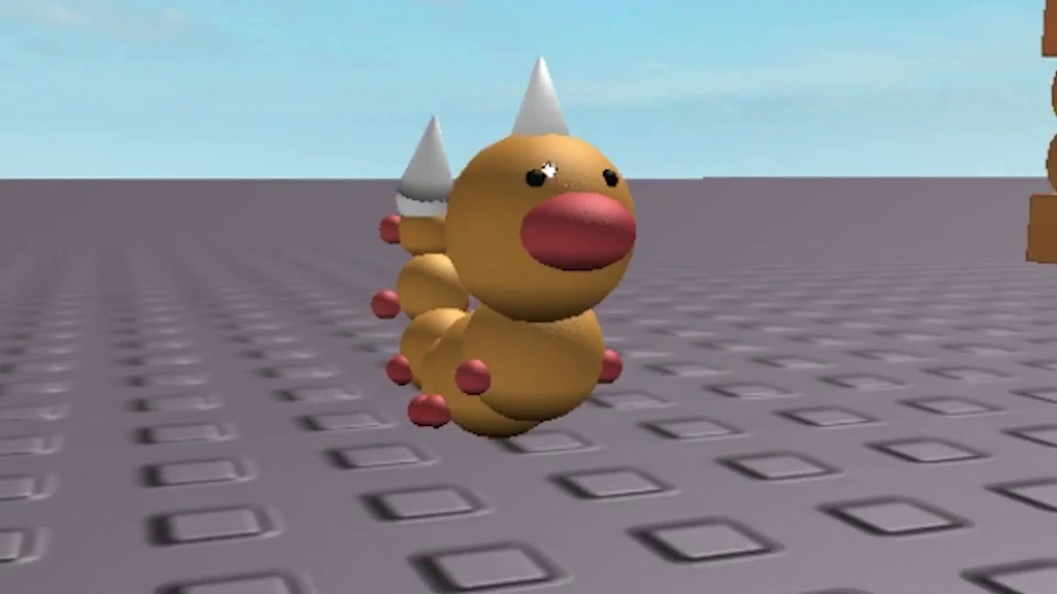
pyautogui.moveTo(548, 169); pyautogui.dragTo(548, 169, button='right')
pyautogui.press('w')
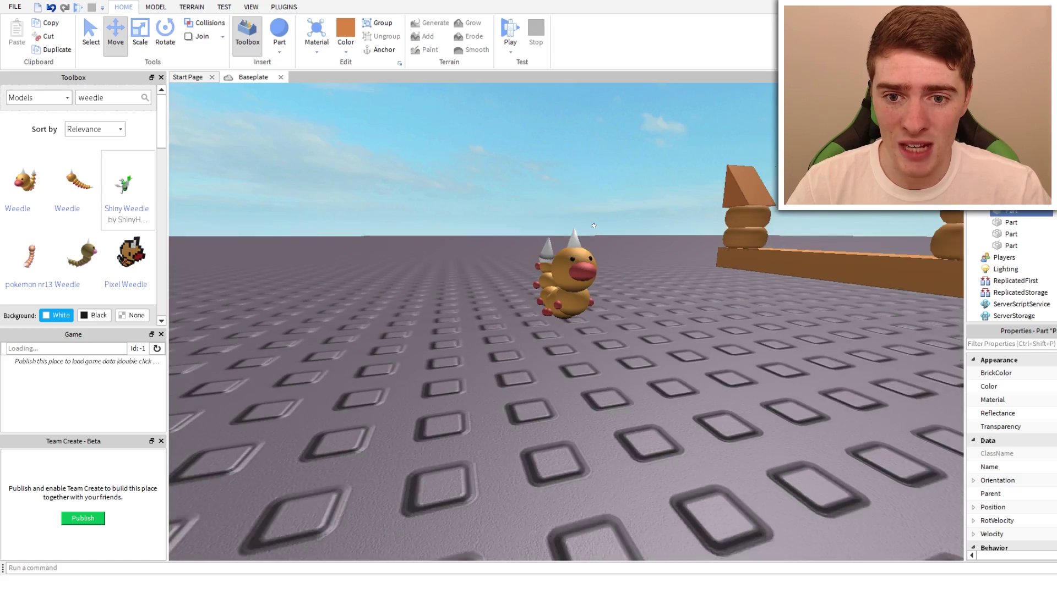
pyautogui.press('w')
pyautogui.moveTo(157, 473); pyautogui.dragTo(199, 410, button='right')
pyautogui.press('s')
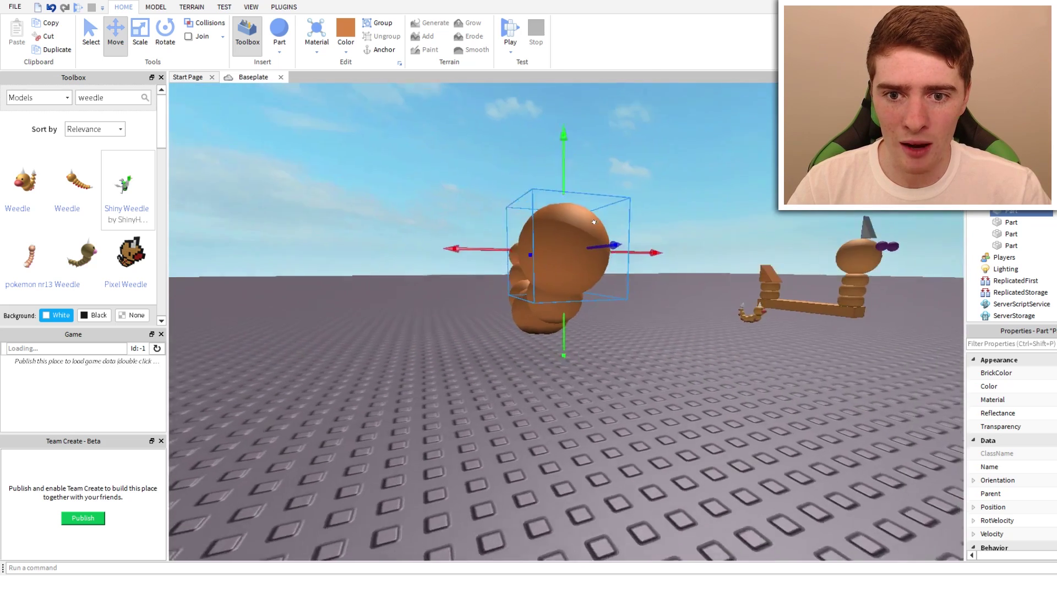
# - Duplicate the head sphere, scale the copy down and position it on the upper front of the face as an eye
pyautogui.moveTo(594, 221); pyautogui.dragTo(604, 236, button='right')
pyautogui.scroll(2, 609, 241)
pyautogui.scroll(-1, 609, 240)
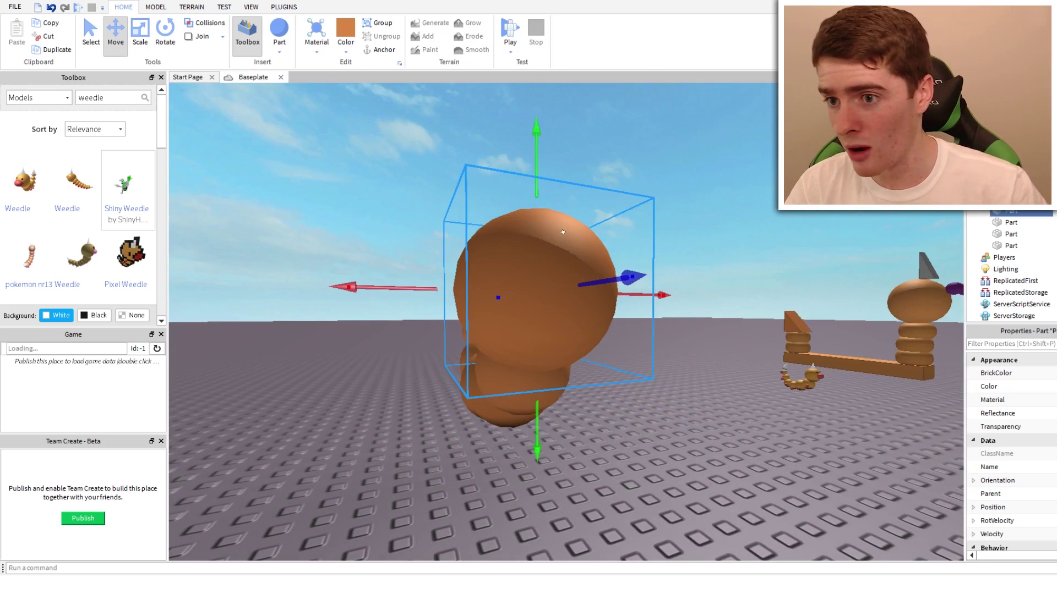
pyautogui.click(150, 44)
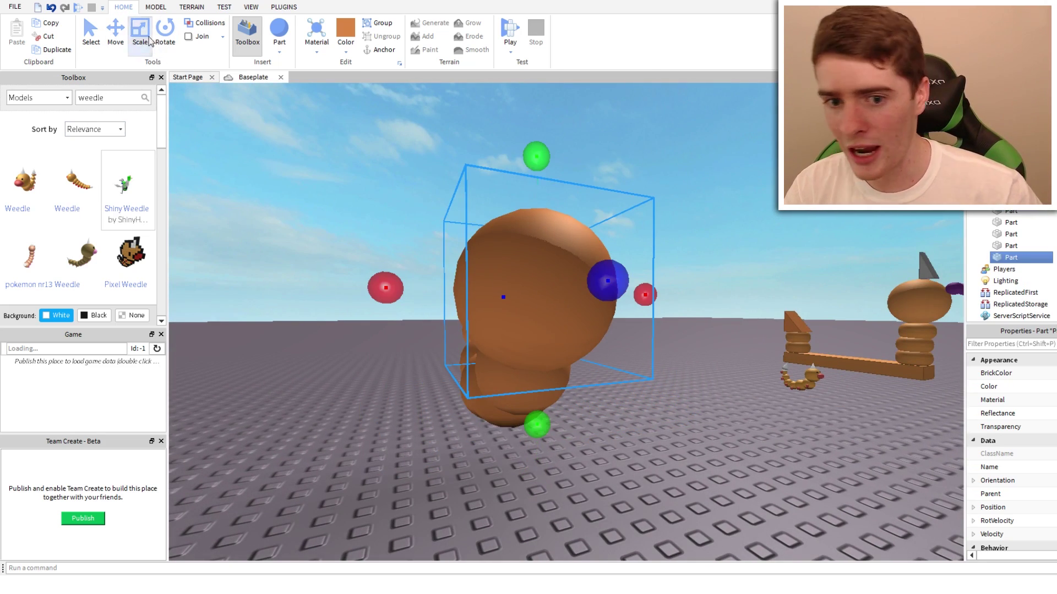
pyautogui.moveTo(553, 220); pyautogui.dragTo(552, 150)
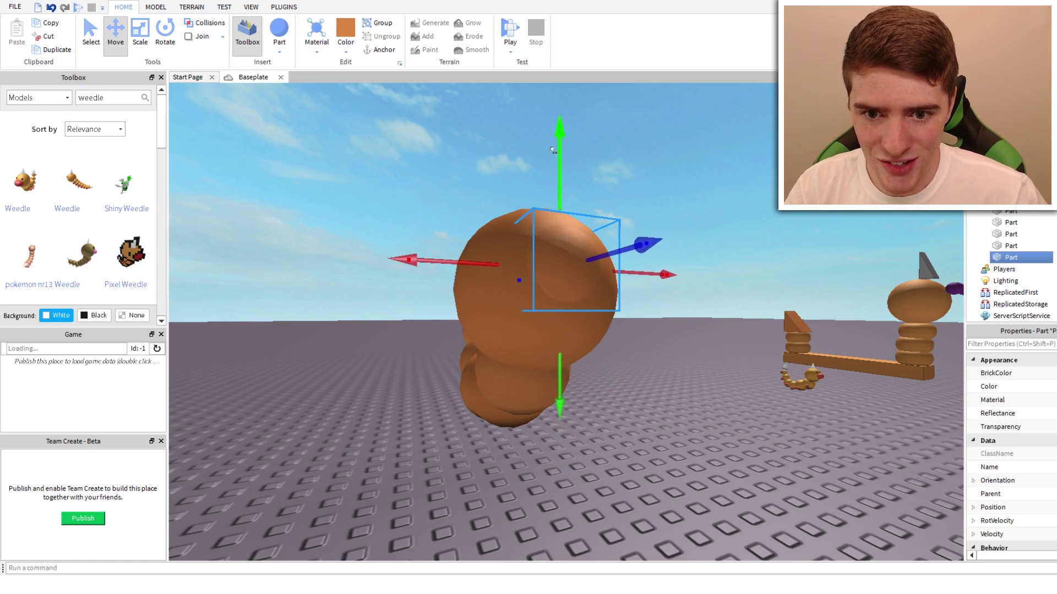
pyautogui.scroll(-2, 684, 314)
pyautogui.moveTo(552, 150); pyautogui.dragTo(673, 302, button='right')
pyautogui.scroll(4, 684, 314)
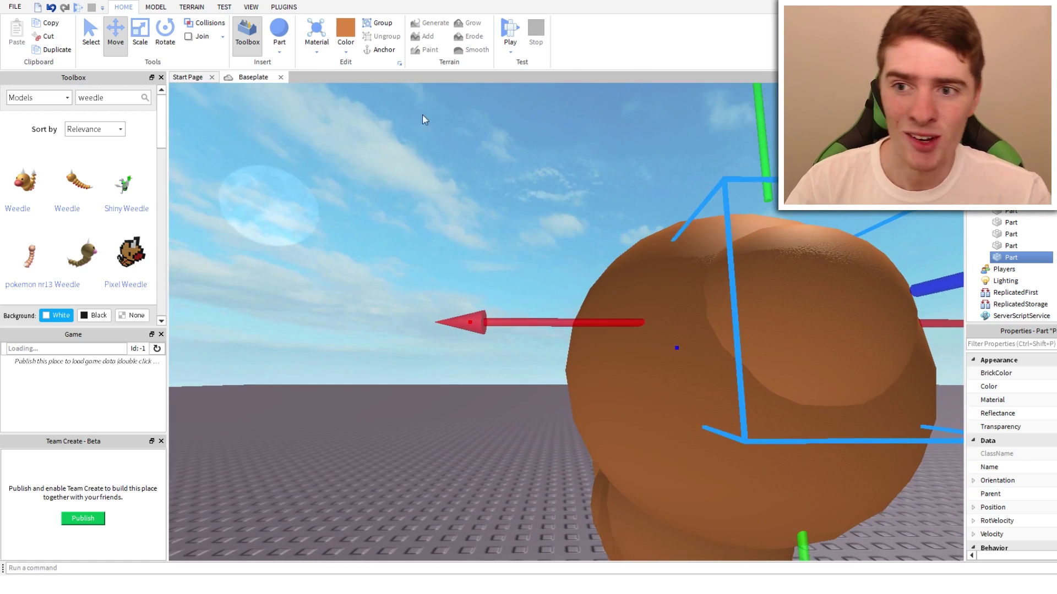
# - Colour the new eye sphere black
pyautogui.click(374, 239)
pyautogui.scroll(-4, 538, 328)
pyautogui.moveTo(537, 328); pyautogui.dragTo(587, 325, button='right')
pyautogui.click(634, 193)
pyautogui.click(516, 299)
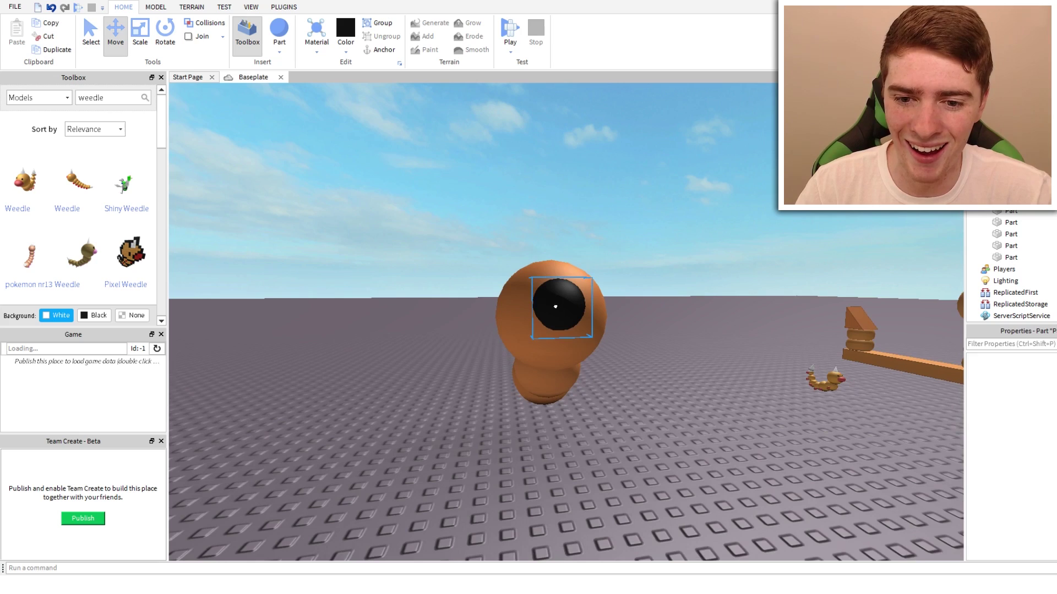
# - Scale the black sphere down to a small eye and check its position in the head from the side
pyautogui.scroll(2, 516, 300)
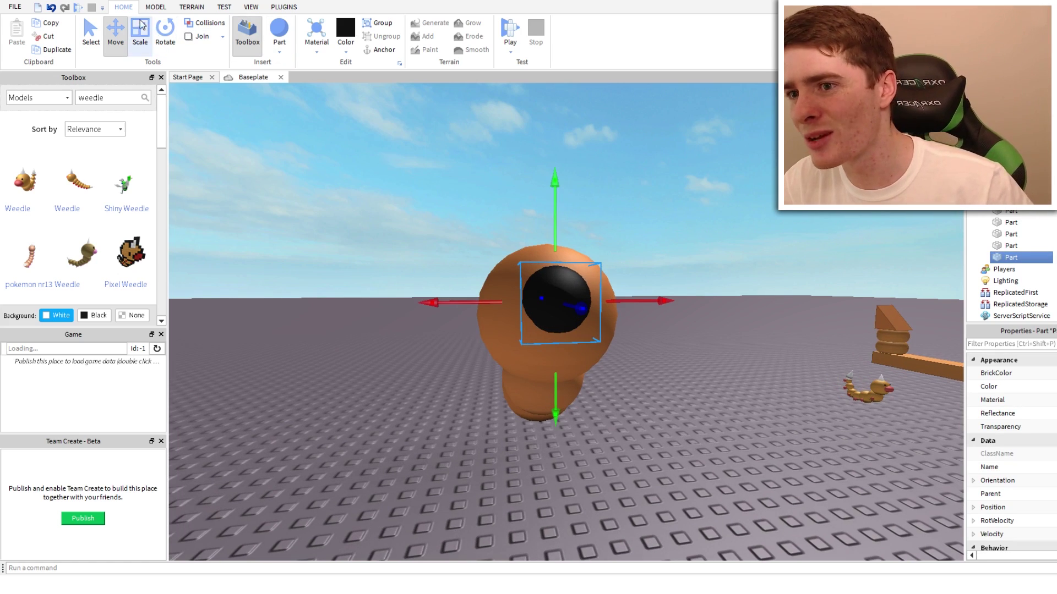
pyautogui.click(141, 26)
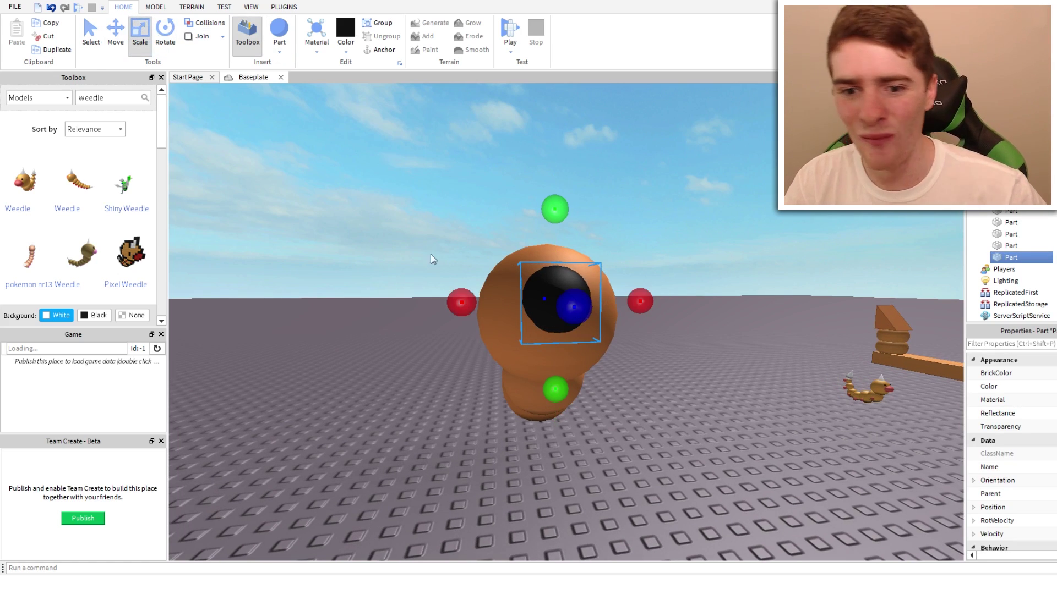
pyautogui.moveTo(629, 297); pyautogui.dragTo(604, 301)
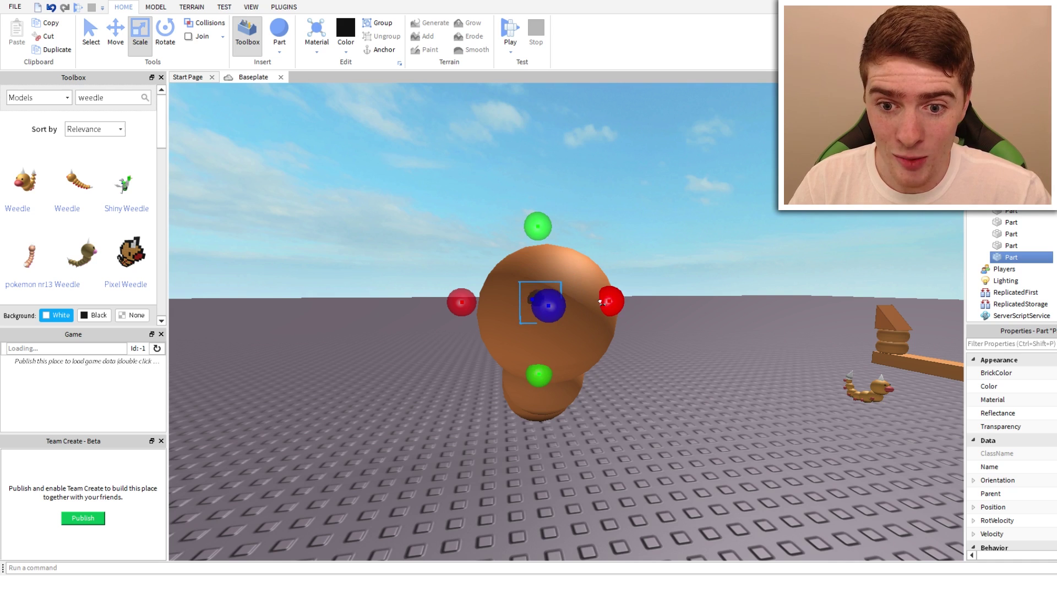
pyautogui.press('a')
pyautogui.moveTo(588, 351); pyautogui.dragTo(588, 352, button='right')
pyautogui.press('w')
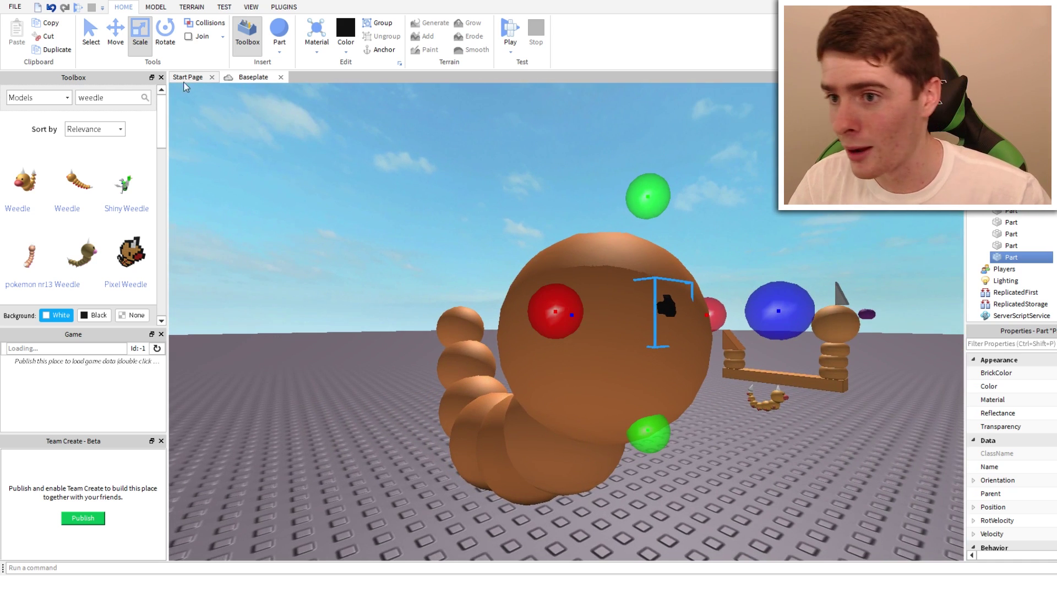
# - Scale the black eye sphere on the head down to a smaller size
pyautogui.hotkey('ctrl', '2')
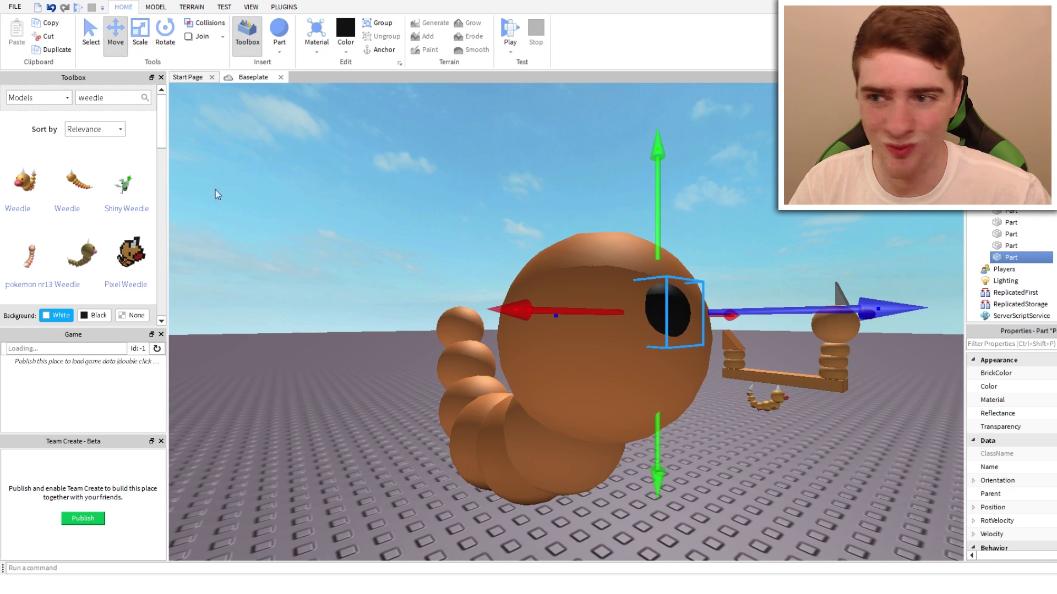
pyautogui.press('d')
pyautogui.click(169, 42)
pyautogui.moveTo(594, 284); pyautogui.dragTo(598, 298, button='right')
pyautogui.press('d')
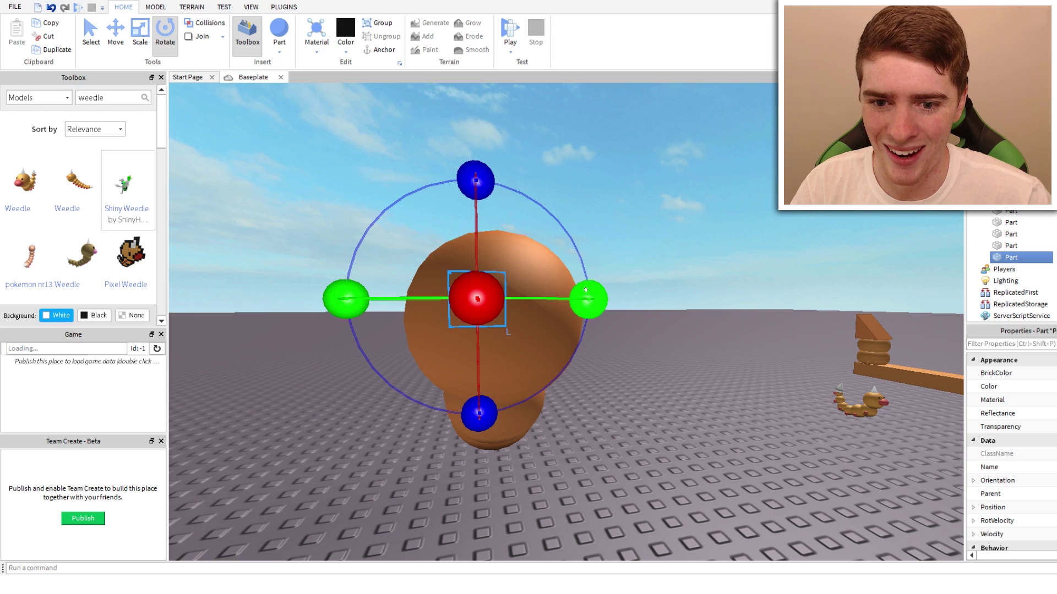
pyautogui.hotkey('ctrl', '3')
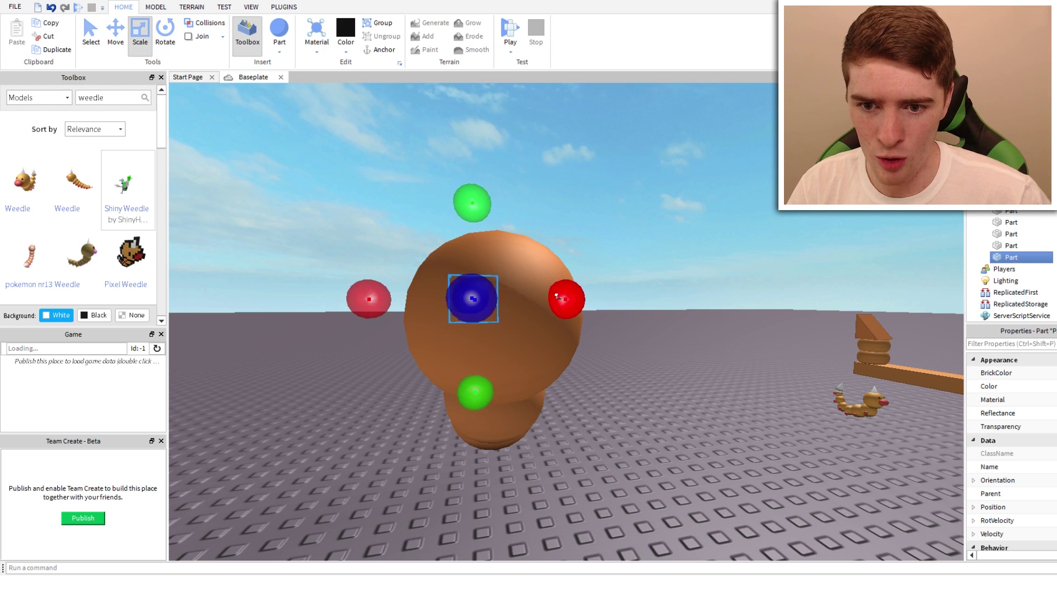
pyautogui.moveTo(556, 296); pyautogui.dragTo(513, 305)
# - Move the small black eye into place on the upper front of the head
pyautogui.press('d')
pyautogui.moveTo(513, 306); pyautogui.dragTo(520, 311, button='right')
pyautogui.click(116, 33)
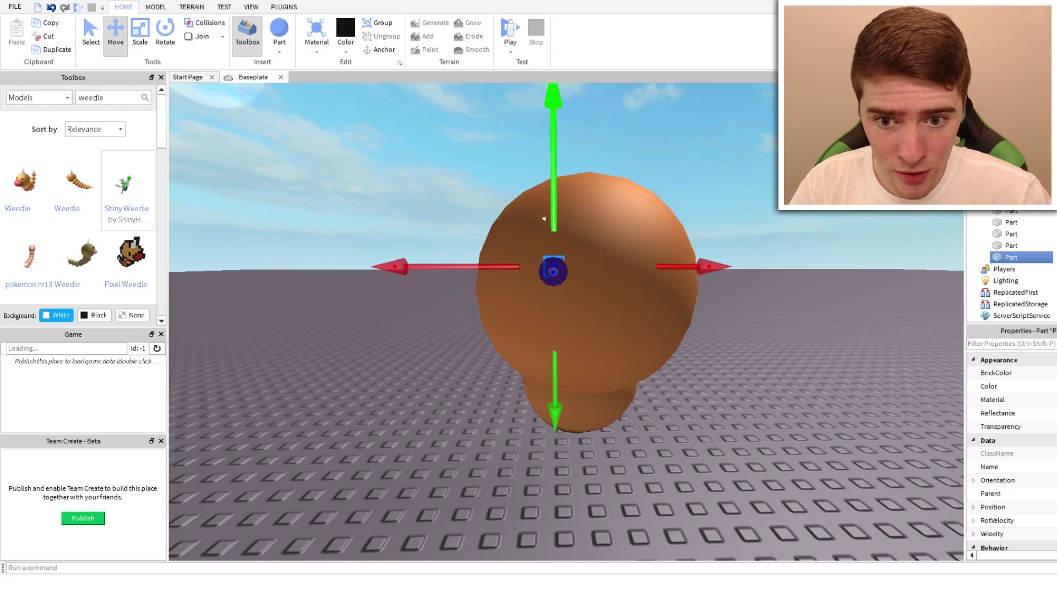
pyautogui.moveTo(613, 342); pyautogui.dragTo(613, 342, button='right')
pyautogui.moveTo(637, 265); pyautogui.dragTo(648, 265)
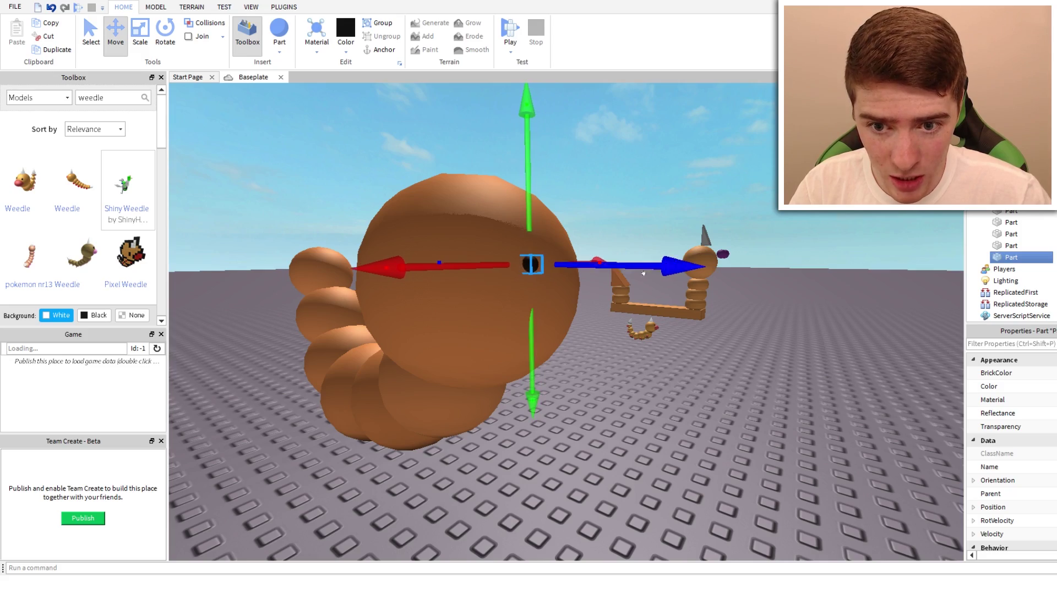
# - Duplicate the black eye and move the copy sideways across the face as the second eye
pyautogui.moveTo(643, 267); pyautogui.dragTo(653, 302, button='right')
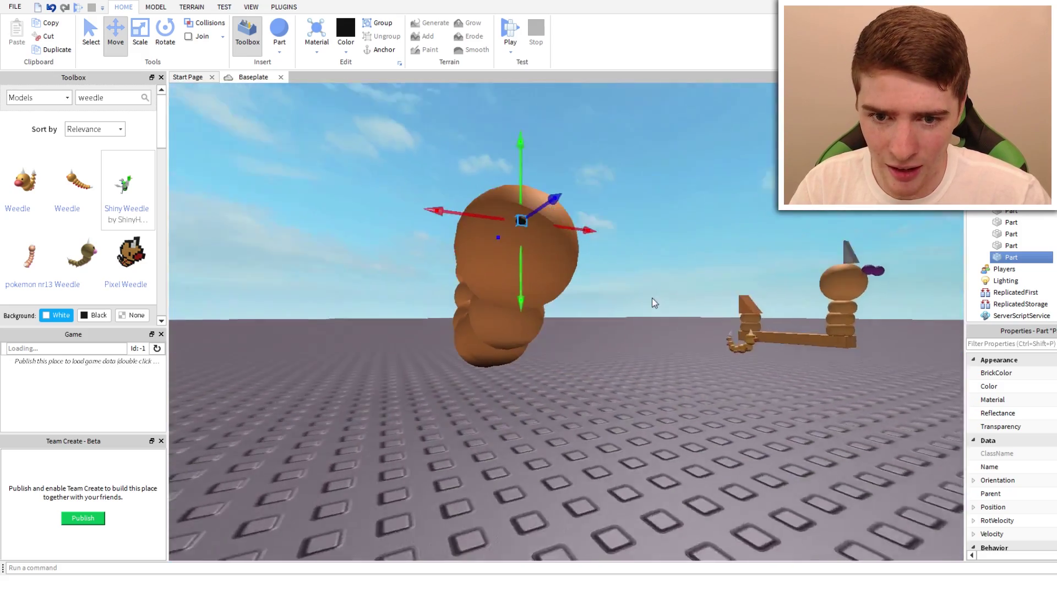
pyautogui.moveTo(654, 303); pyautogui.dragTo(653, 302, button='right')
pyautogui.moveTo(668, 235); pyautogui.dragTo(720, 235)
pyautogui.click(748, 353)
pyautogui.scroll(-3, 748, 353)
pyautogui.moveTo(747, 353); pyautogui.dragTo(747, 353, button='right')
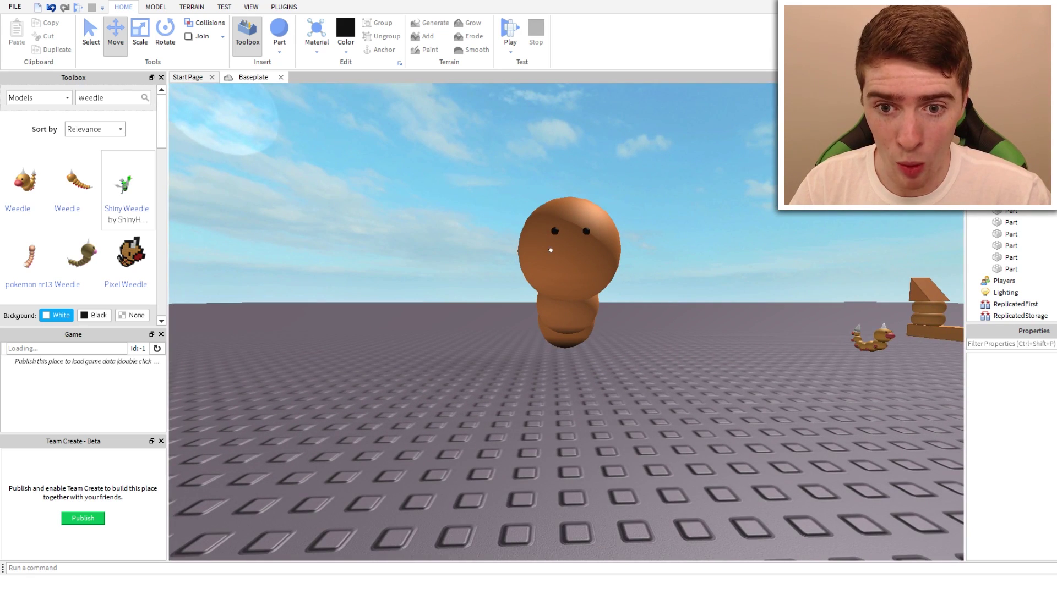
# - Duplicate the head sphere as a smaller nose on the lower front of the face and colour it red
pyautogui.click(560, 258)
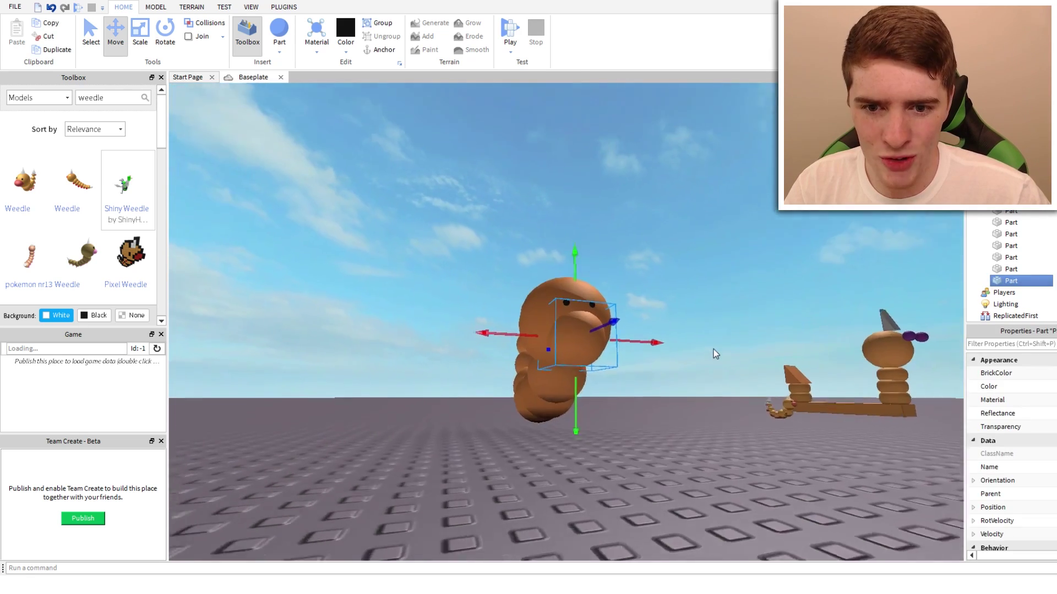
pyautogui.scroll(3, 715, 356)
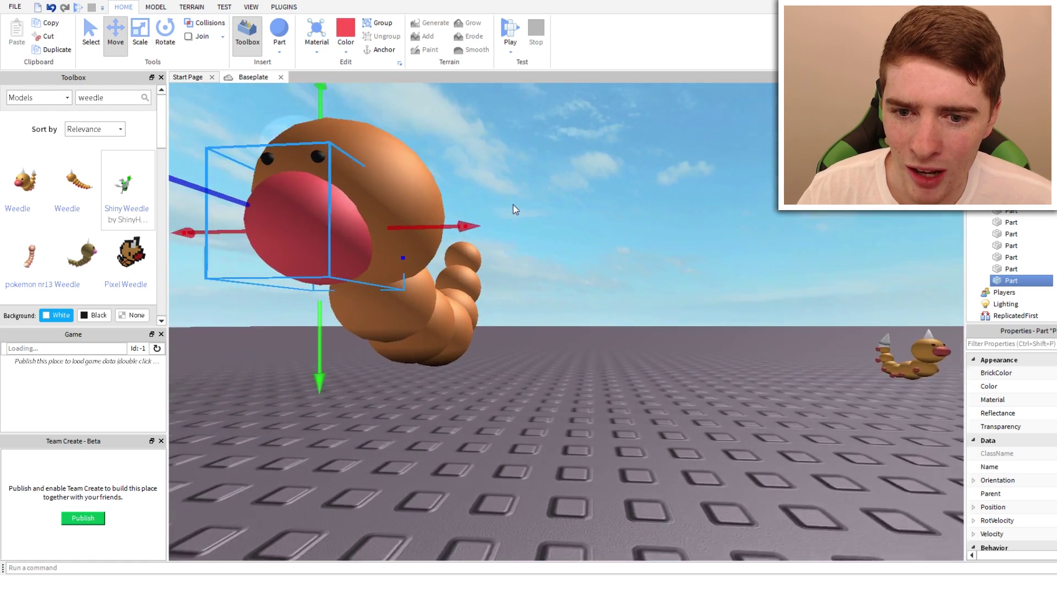
pyautogui.moveTo(515, 208); pyautogui.dragTo(504, 194, button='right')
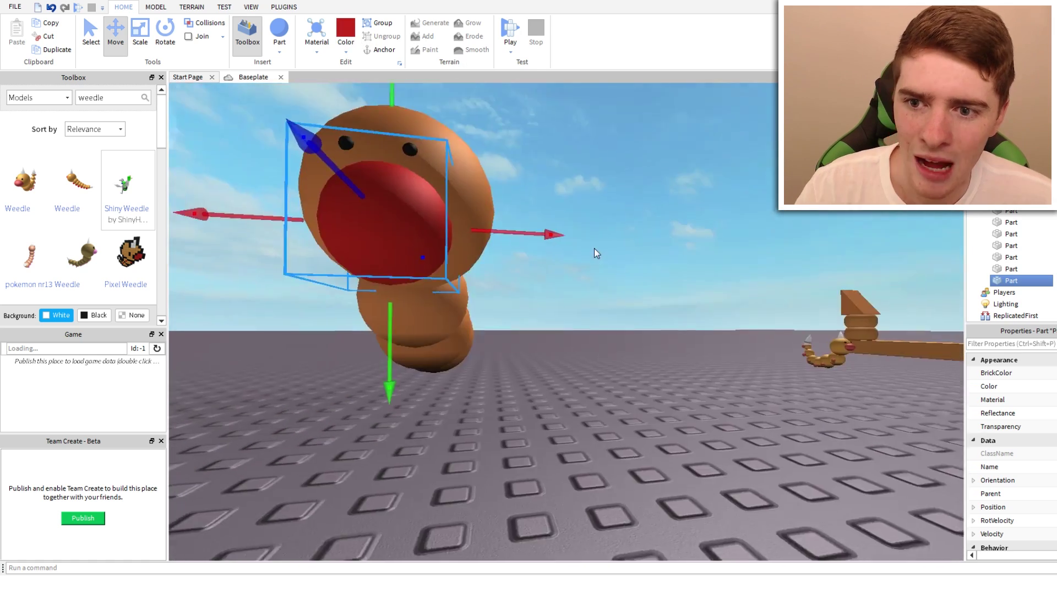
pyautogui.moveTo(593, 250); pyautogui.dragTo(584, 239, button='right')
pyautogui.scroll(-3, 584, 239)
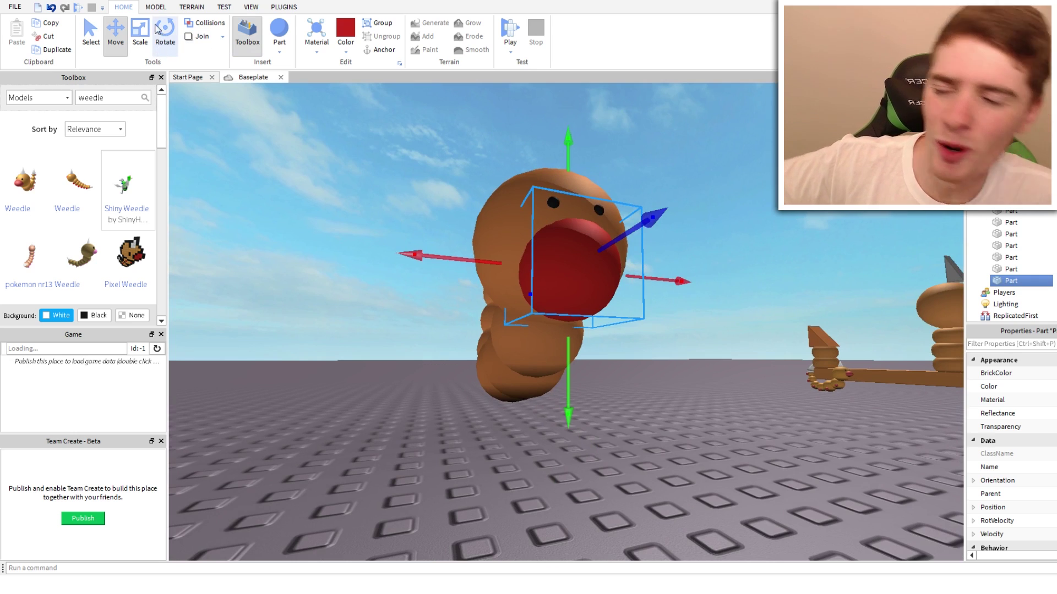
# - Scale the red nose sphere down and move it into the face below the eyes
pyautogui.click(140, 33)
pyautogui.moveTo(567, 155); pyautogui.dragTo(563, 130)
pyautogui.click(115, 30)
pyautogui.moveTo(607, 199); pyautogui.dragTo(620, 198)
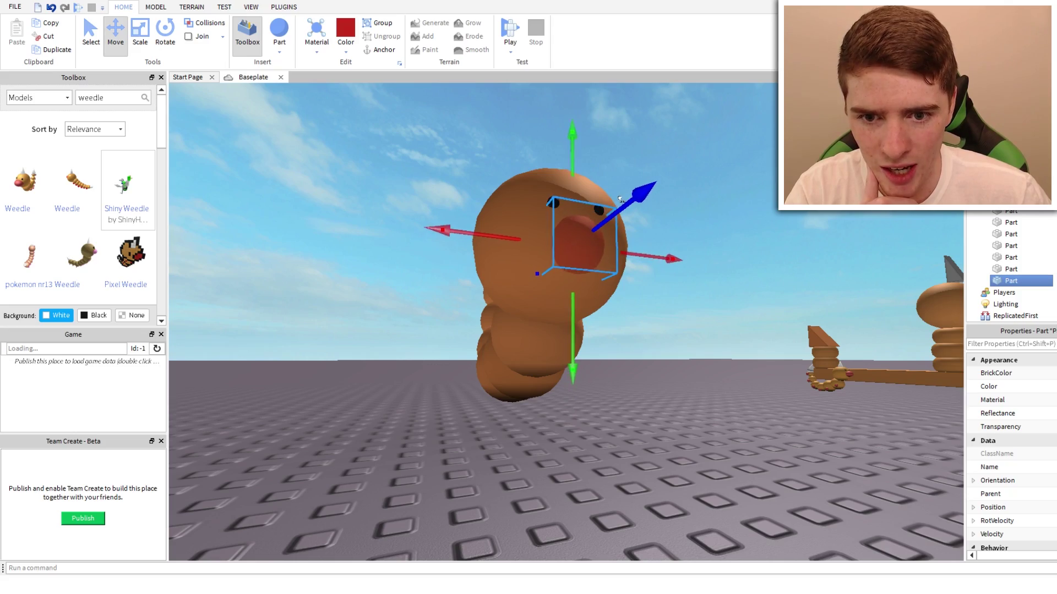
# - Scale the large orange head sphere down slightly, leaving the eyes and nose their size
pyautogui.moveTo(667, 279); pyautogui.dragTo(667, 279, button='right')
pyautogui.press('w')
pyautogui.press('a')
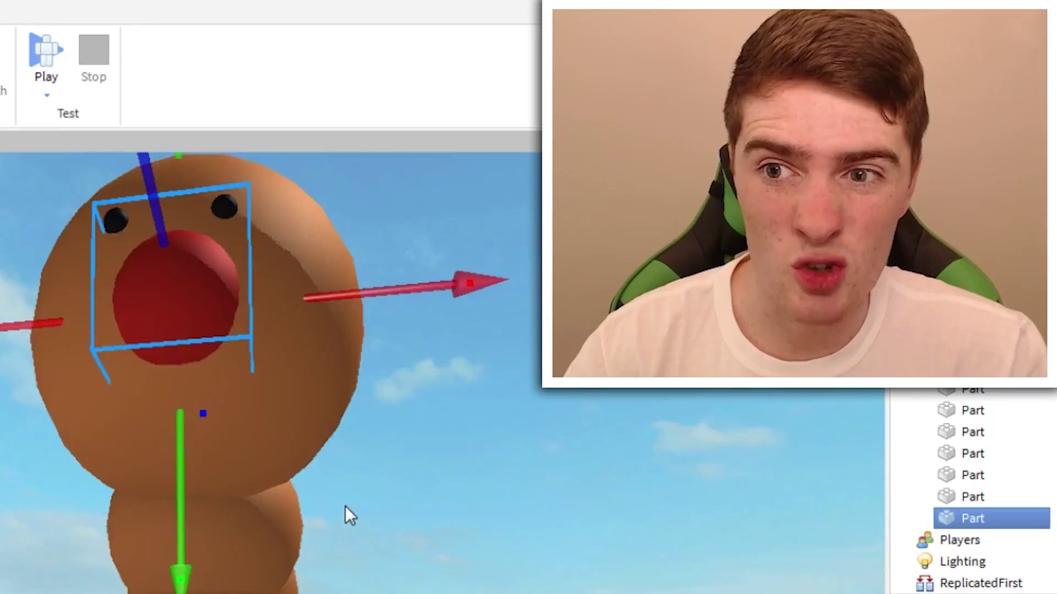
pyautogui.moveTo(672, 274); pyautogui.dragTo(662, 264, button='right')
pyautogui.press('a')
pyautogui.moveTo(327, 487); pyautogui.dragTo(327, 488, button='right')
pyautogui.click(126, 490)
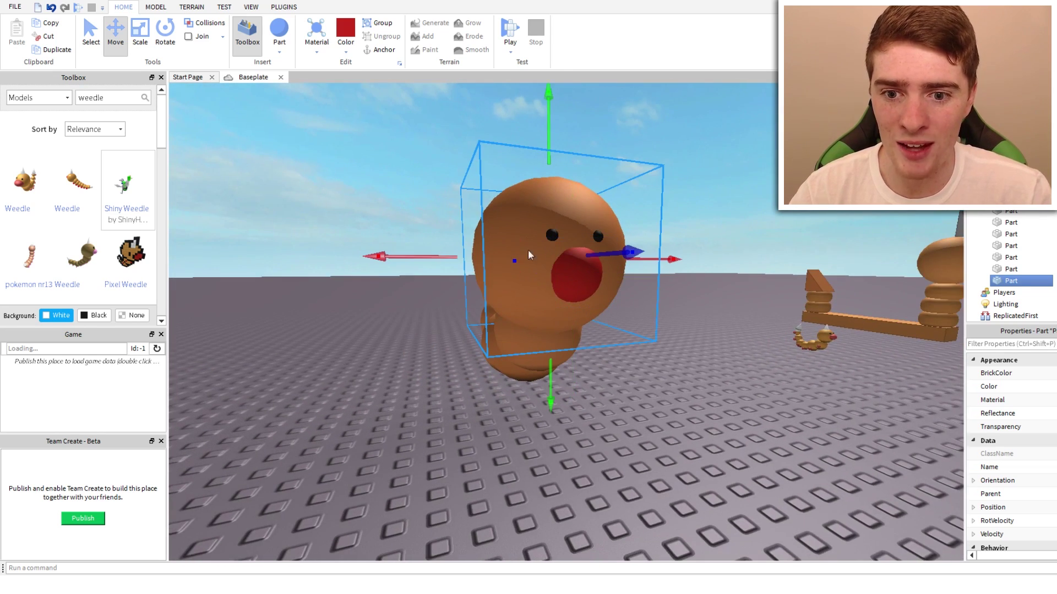
pyautogui.hotkey('ctrl', '3')
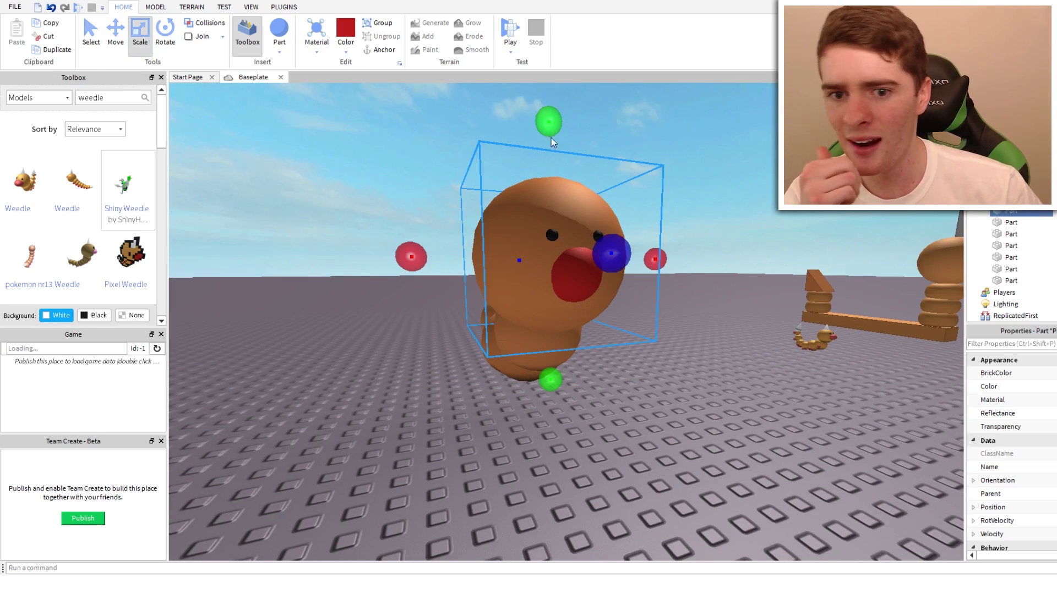
pyautogui.moveTo(539, 114); pyautogui.dragTo(545, 144)
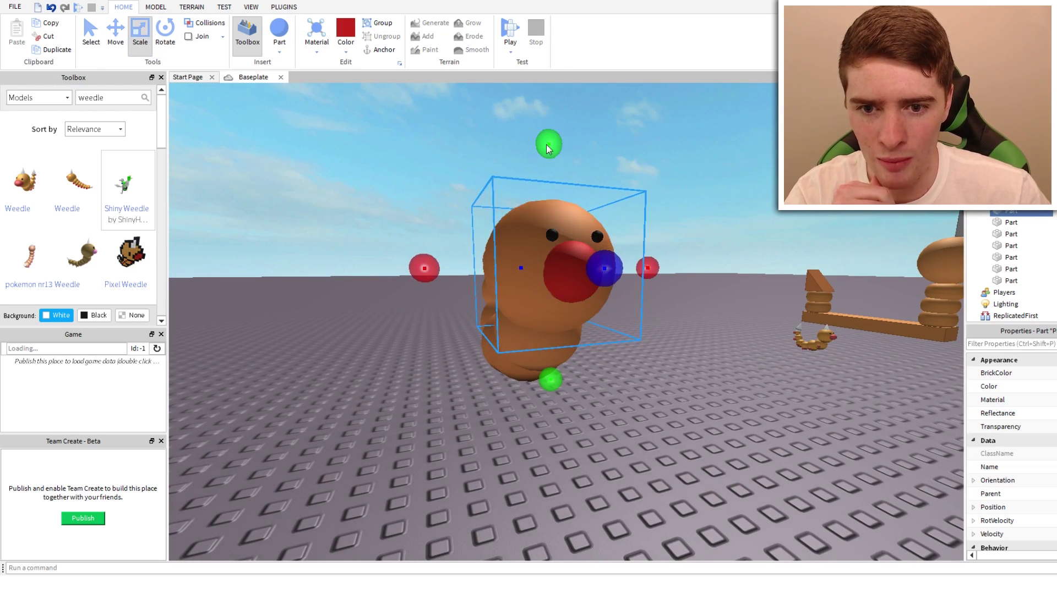
pyautogui.moveTo(679, 344); pyautogui.dragTo(679, 344, button='right')
pyautogui.press('a')
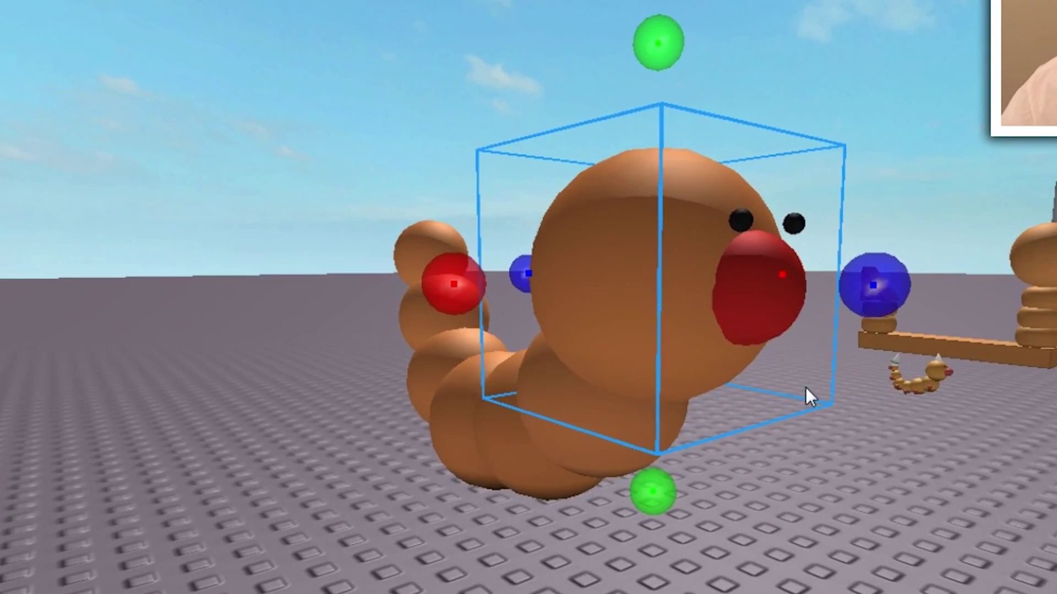
pyautogui.press('d')
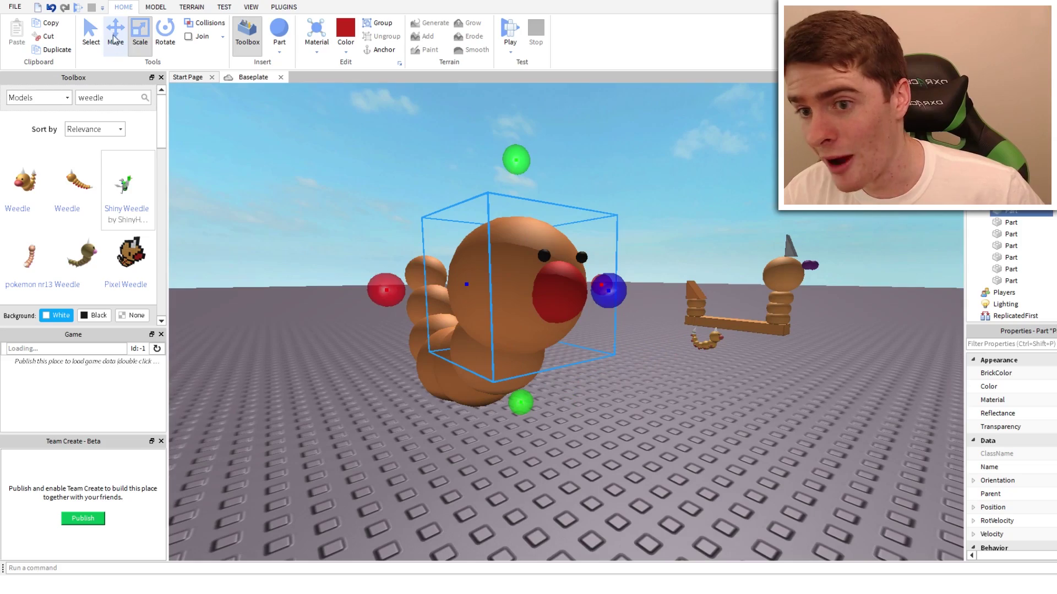
# - Move both black eyes together back into the surface of the smaller head
pyautogui.click(115, 36)
pyautogui.click(741, 220)
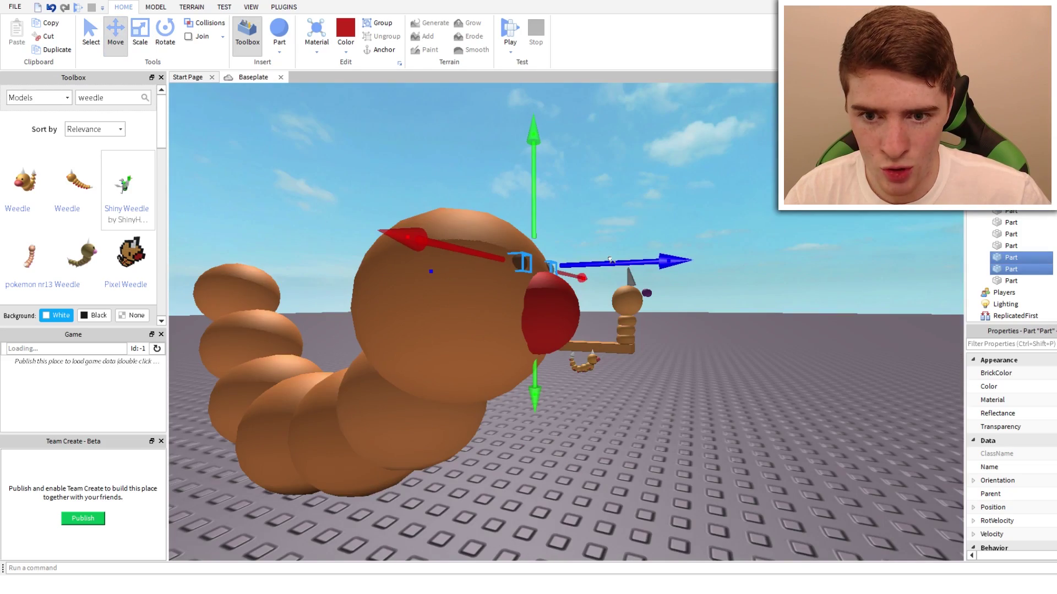
pyautogui.click(604, 232)
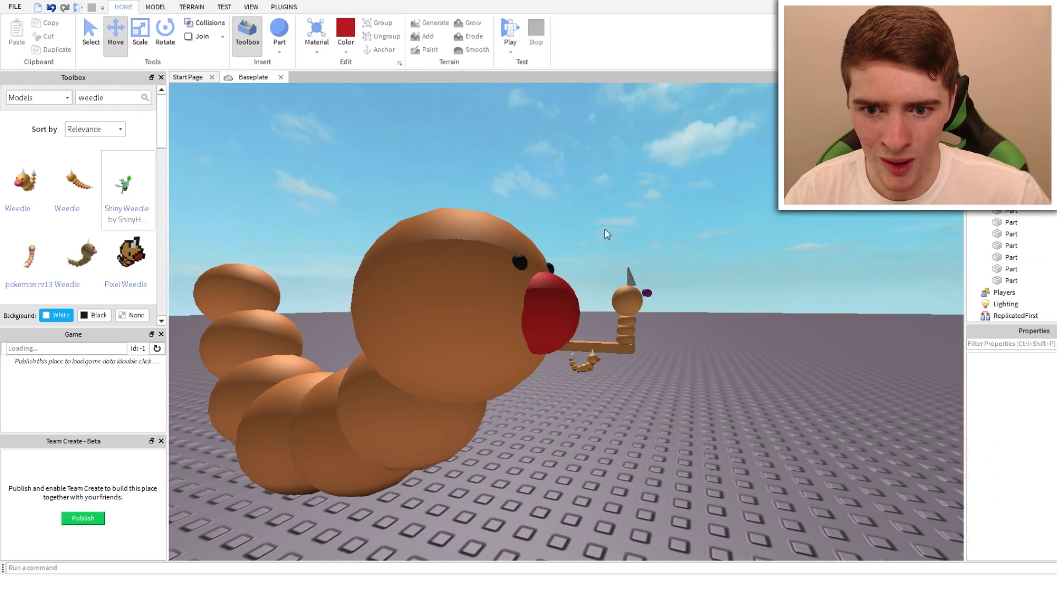
pyautogui.press('d')
pyautogui.moveTo(592, 286); pyautogui.dragTo(582, 273, button='right')
pyautogui.press('s')
pyautogui.press('w')
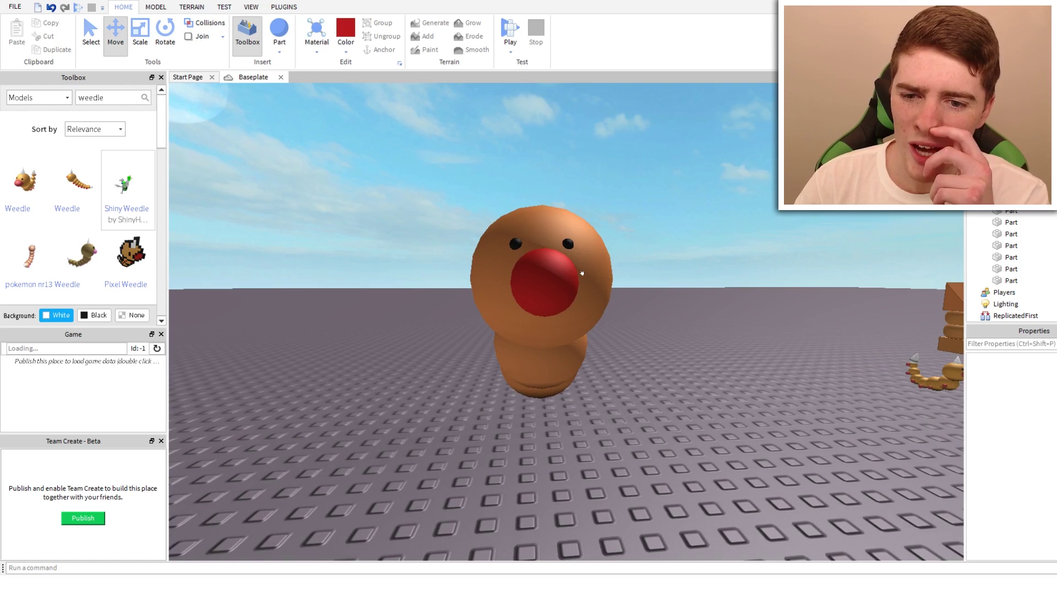
# - Resize the red nose sphere with the Transform tool
pyautogui.click(545, 287)
pyautogui.click(156, 6)
pyautogui.click(123, 37)
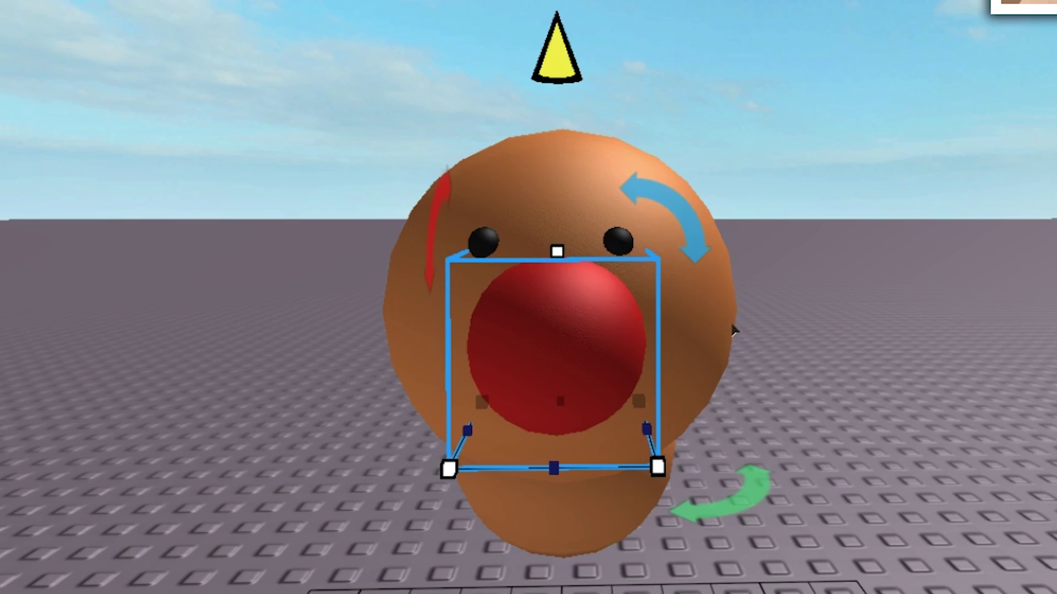
pyautogui.press('a')
pyautogui.press('s')
pyautogui.moveTo(639, 380); pyautogui.dragTo(639, 388, button='right')
pyautogui.press('w')
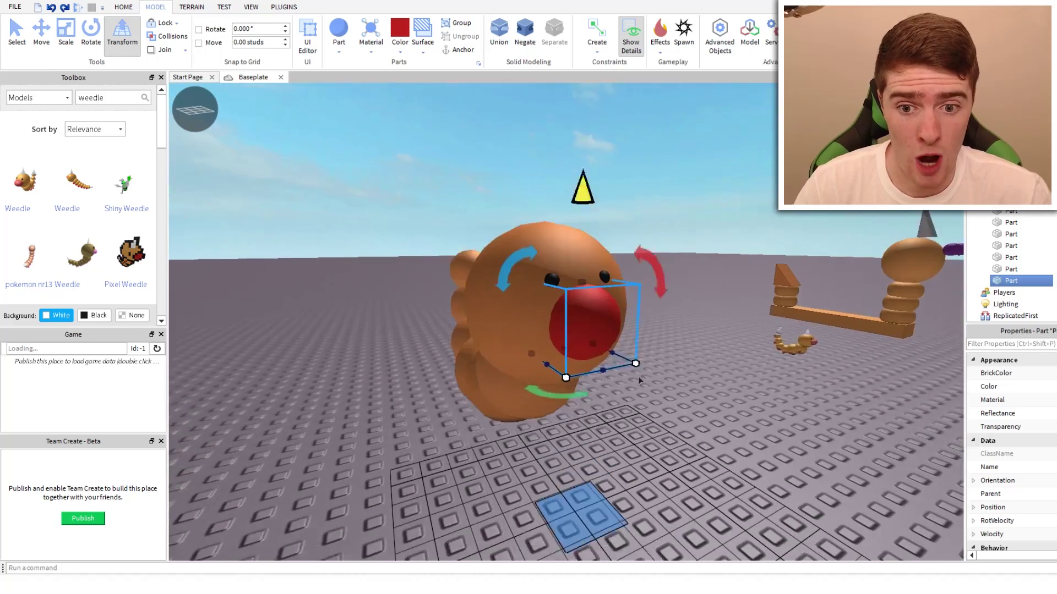
pyautogui.moveTo(565, 480); pyautogui.dragTo(573, 473)
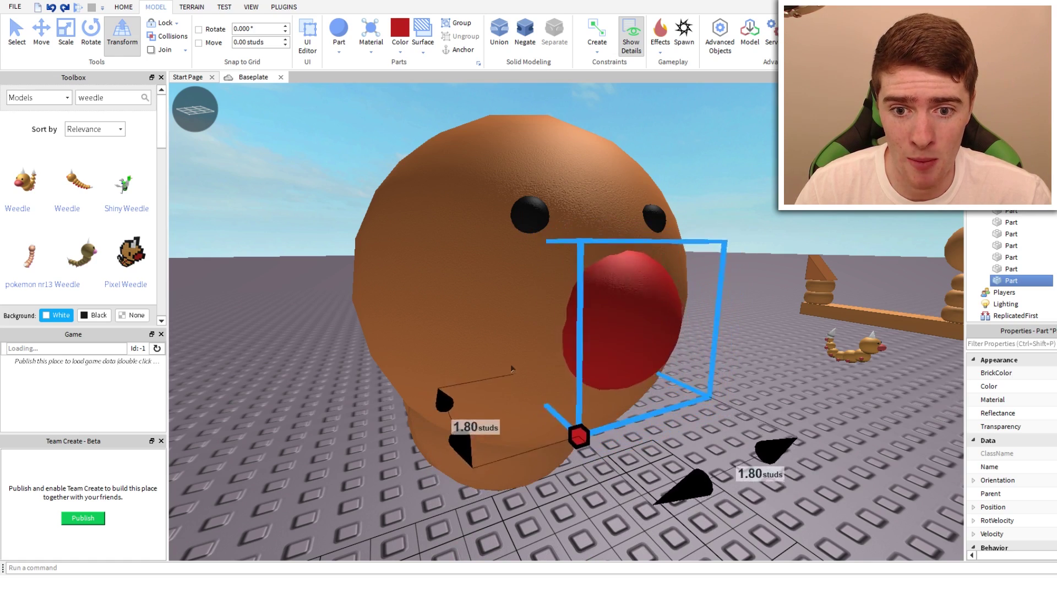
pyautogui.moveTo(522, 361); pyautogui.dragTo(517, 374)
pyautogui.moveTo(632, 325); pyautogui.dragTo(604, 364)
# - Examine the nose and its transform handles from the front, the side and above
pyautogui.press('s')
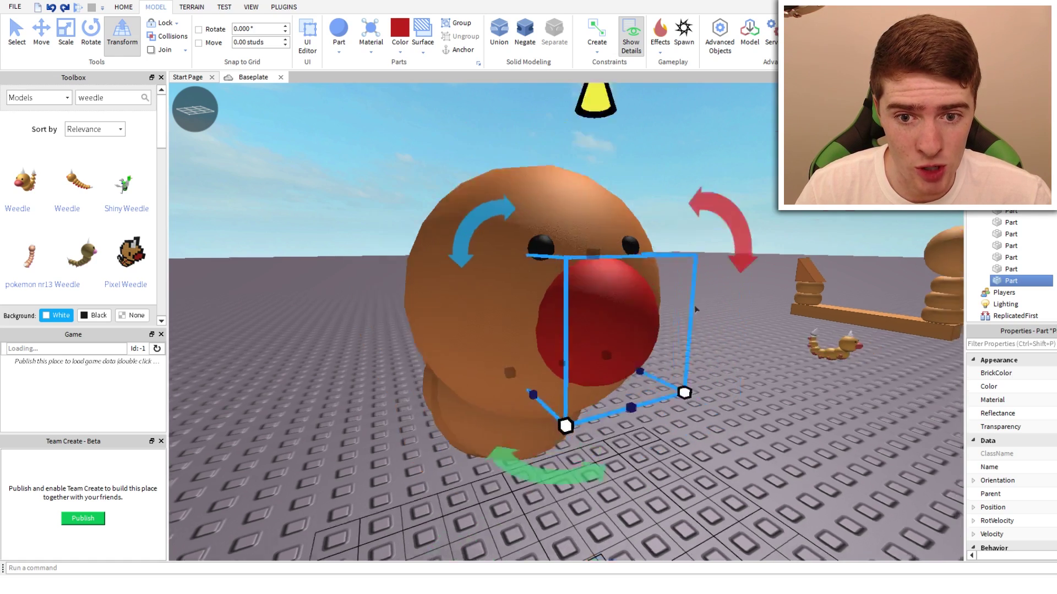
pyautogui.moveTo(611, 364); pyautogui.dragTo(604, 364, button='right')
pyautogui.press('d')
pyautogui.scroll(5, 605, 364)
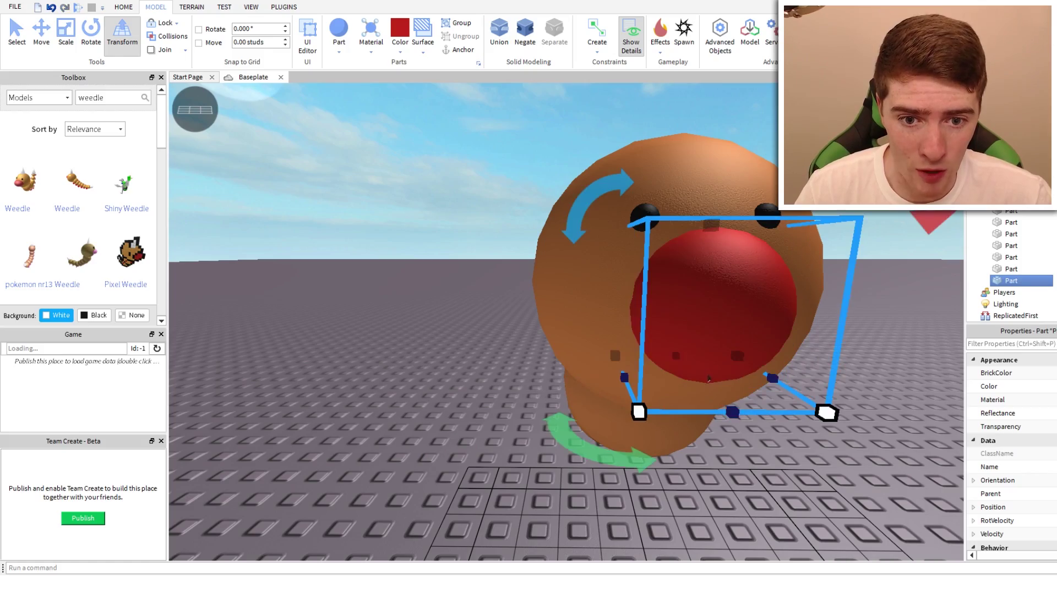
pyautogui.press('d')
pyautogui.moveTo(712, 428); pyautogui.dragTo(706, 340, button='right')
pyautogui.press('a')
pyautogui.press('w')
pyautogui.press('d')
pyautogui.press('s')
pyautogui.press('d')
pyautogui.press('a')
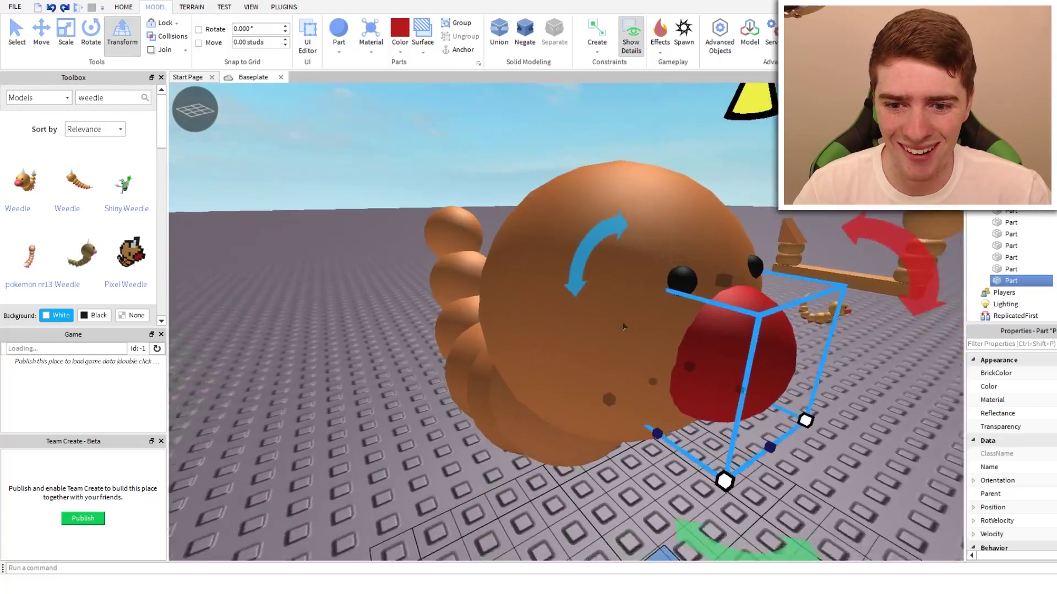
pyautogui.press('w')
pyautogui.press('s')
pyautogui.press('w')
pyautogui.press('s')
pyautogui.press('w')
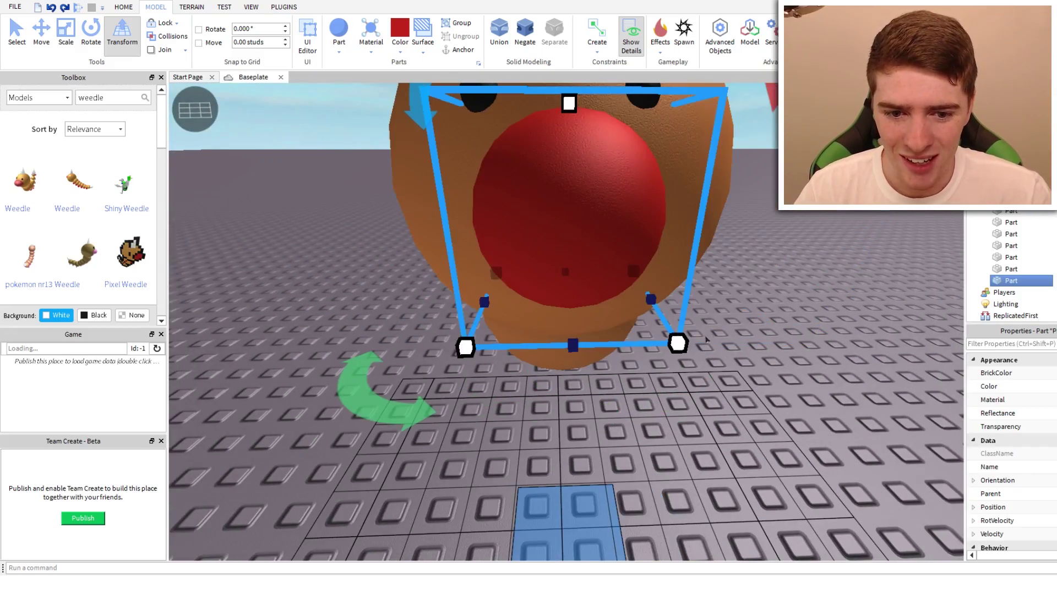
# - Try resizing, raising and rotating the red nose with the Transform tool, and deselect it
pyautogui.moveTo(570, 345)
pyautogui.mouseDown()
pyautogui.moveTo(571, 328)
pyautogui.moveTo(572, 345)
pyautogui.mouseUp()
pyautogui.press('a')
pyautogui.moveTo(572, 345); pyautogui.dragTo(592, 336, button='right')
pyautogui.press('w')
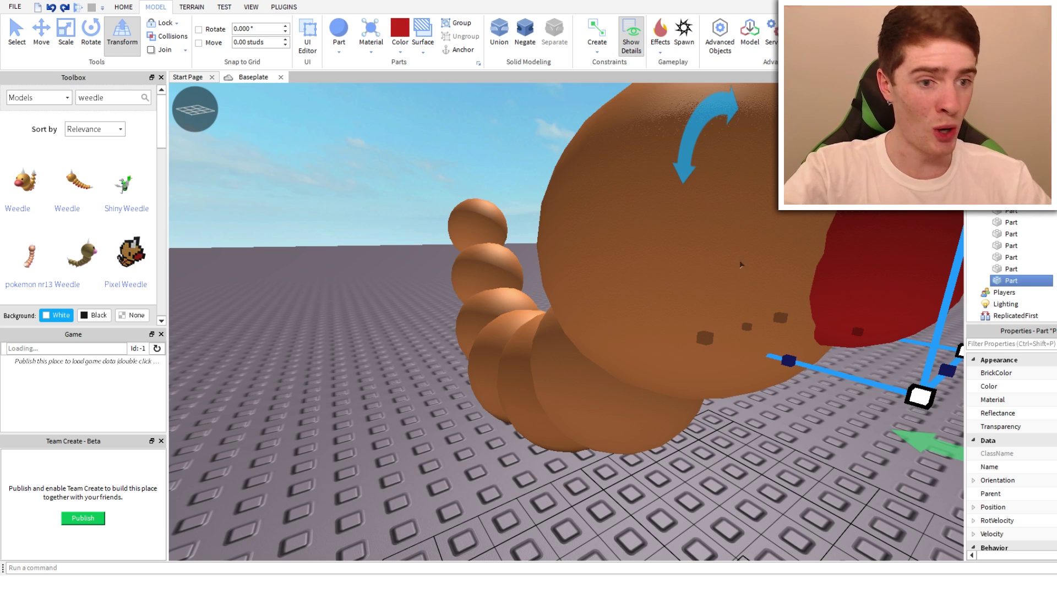
pyautogui.press('s')
pyautogui.moveTo(719, 466); pyautogui.dragTo(719, 420, button='right')
pyautogui.press('w')
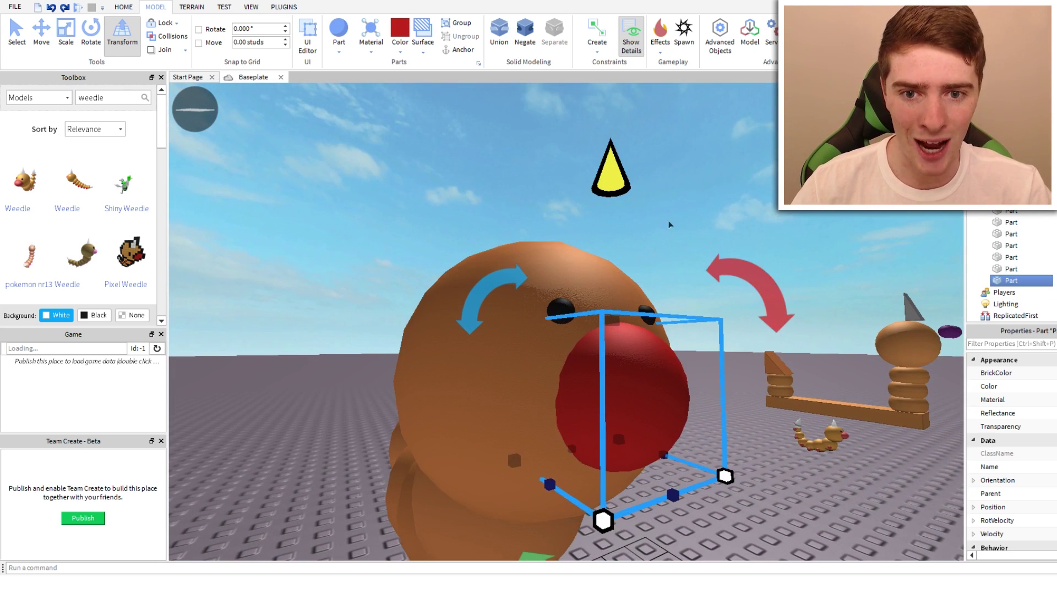
pyautogui.moveTo(604, 164)
pyautogui.mouseDown()
pyautogui.moveTo(604, 192)
pyautogui.moveTo(606, 165)
pyautogui.mouseUp()
pyautogui.moveTo(735, 291)
pyautogui.mouseDown()
pyautogui.moveTo(762, 390)
pyautogui.moveTo(726, 297)
pyautogui.mouseUp()
pyautogui.moveTo(490, 287)
pyautogui.mouseDown()
pyautogui.moveTo(472, 325)
pyautogui.moveTo(490, 288)
pyautogui.mouseUp()
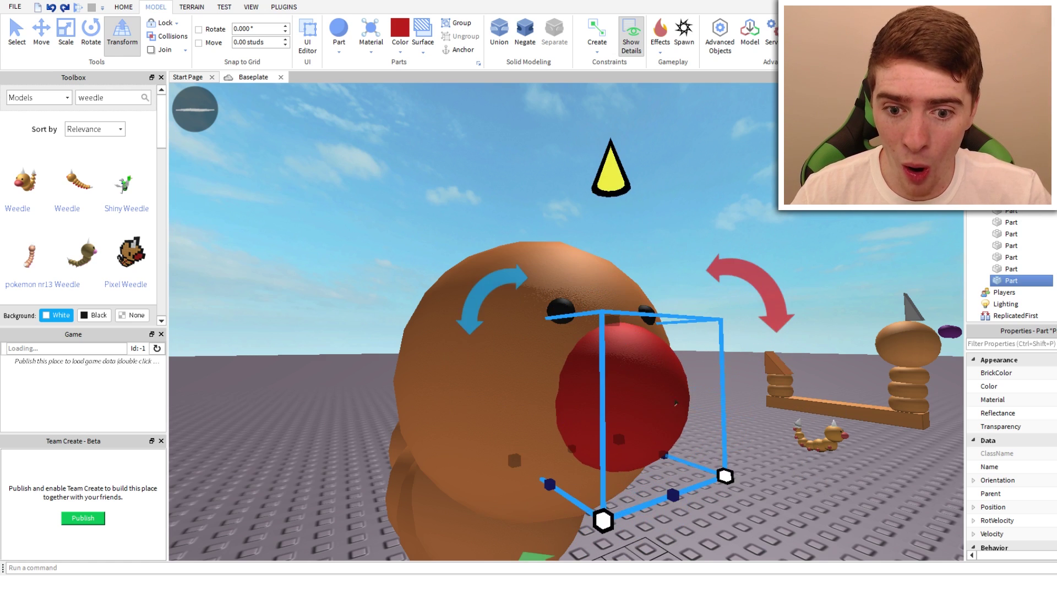
pyautogui.press('s')
pyautogui.press('d')
pyautogui.moveTo(693, 386); pyautogui.dragTo(664, 412, button='right')
pyautogui.scroll(2, 666, 407)
pyautogui.click(540, 532)
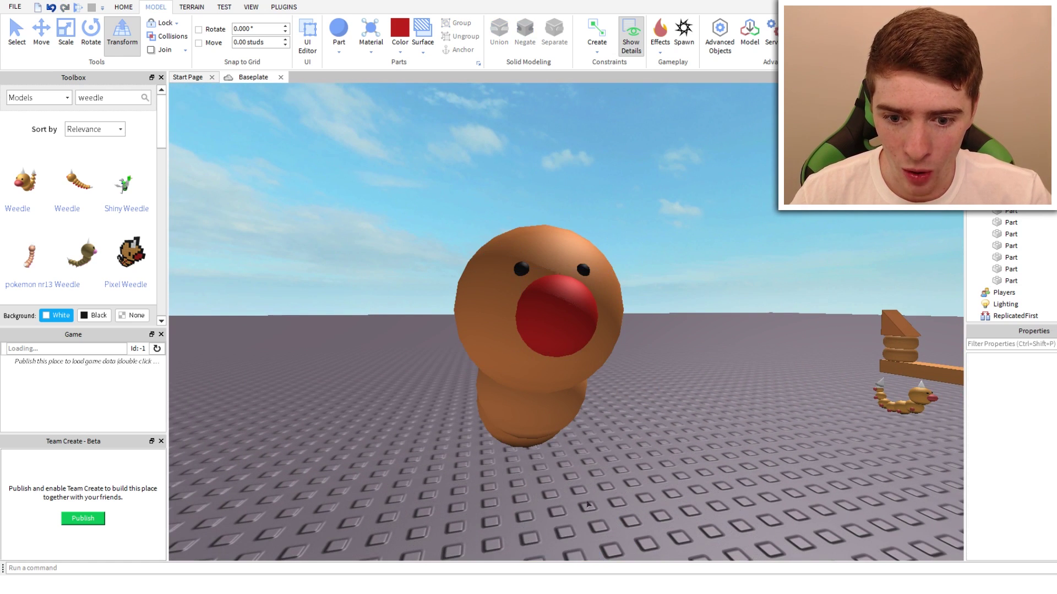
pyautogui.click(544, 280)
pyautogui.moveTo(483, 254); pyautogui.dragTo(495, 239)
pyautogui.hotkey('ctrl', 'z')
# - Compare the eyes and nose of the custom model with the faces of the reference Weedles
pyautogui.scroll(2, 618, 373)
pyautogui.press('a')
pyautogui.moveTo(618, 373); pyautogui.dragTo(642, 376, button='right')
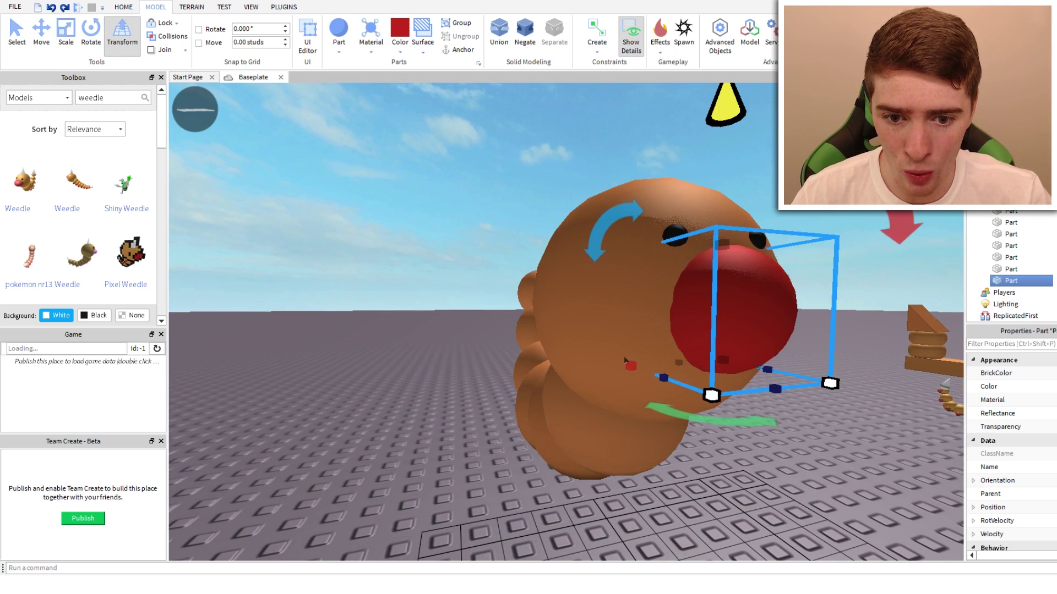
pyautogui.scroll(-10, 624, 361)
pyautogui.click(588, 257)
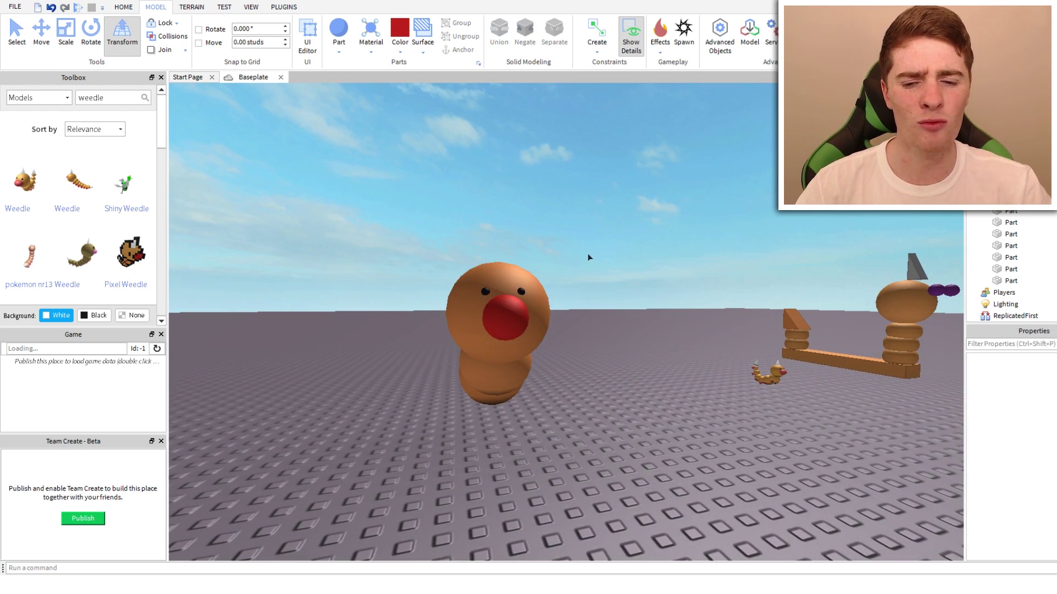
pyautogui.press('w')
pyautogui.moveTo(564, 274); pyautogui.dragTo(565, 273, button='right')
pyautogui.press('a')
pyautogui.scroll(1, 564, 273)
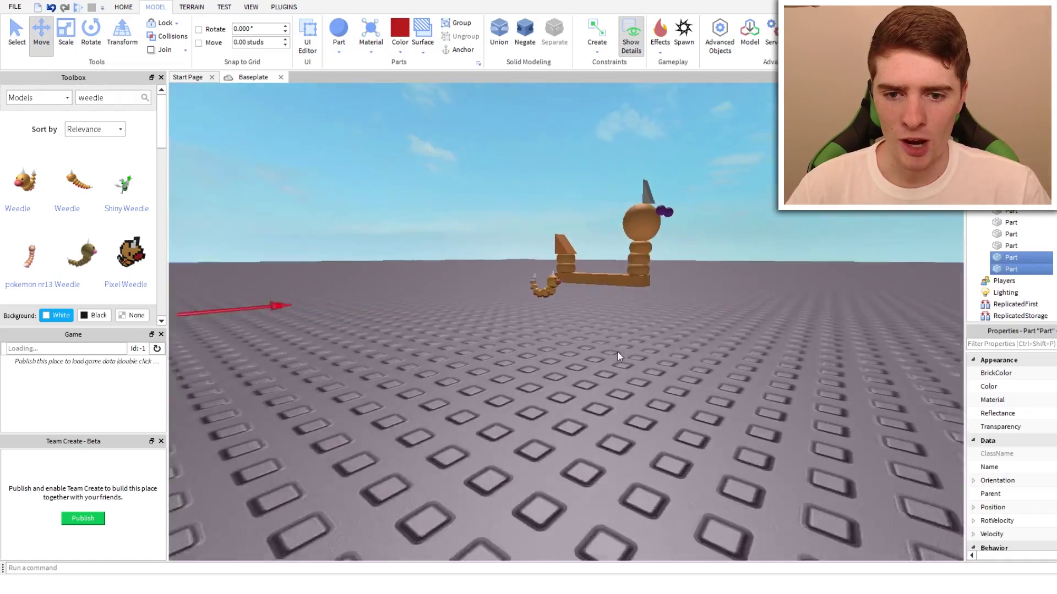
# - Duplicate the pair of red feet and move the copies to the underside of the lowest body segment
pyautogui.scroll(5, 617, 351)
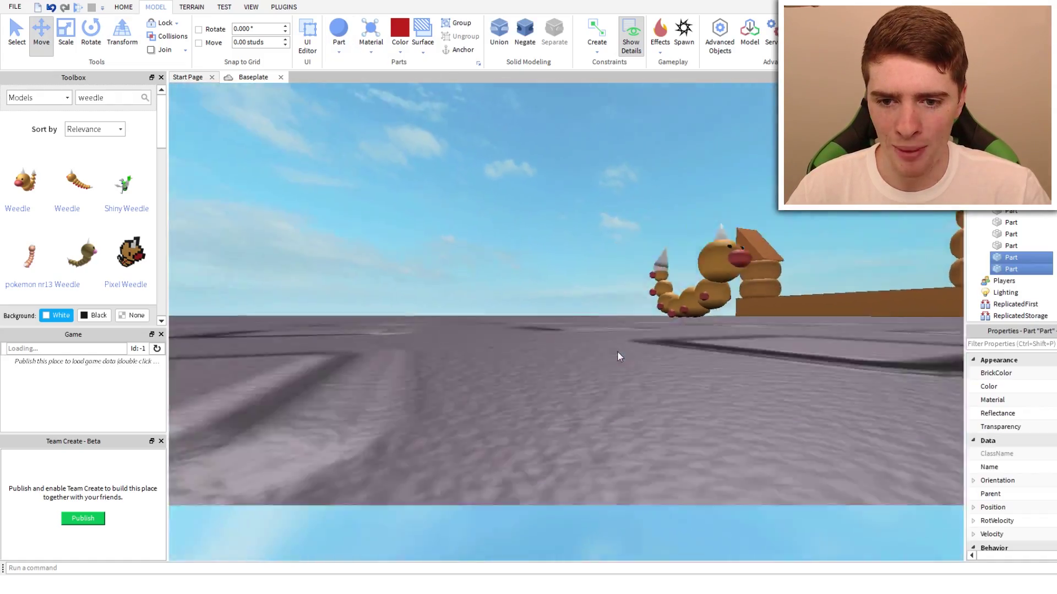
pyautogui.scroll(-5, 618, 352)
pyautogui.moveTo(617, 352); pyautogui.dragTo(620, 351, button='right')
pyautogui.press('a')
pyautogui.hotkey('ctrl', 'd')
pyautogui.moveTo(644, 284); pyautogui.dragTo(607, 282)
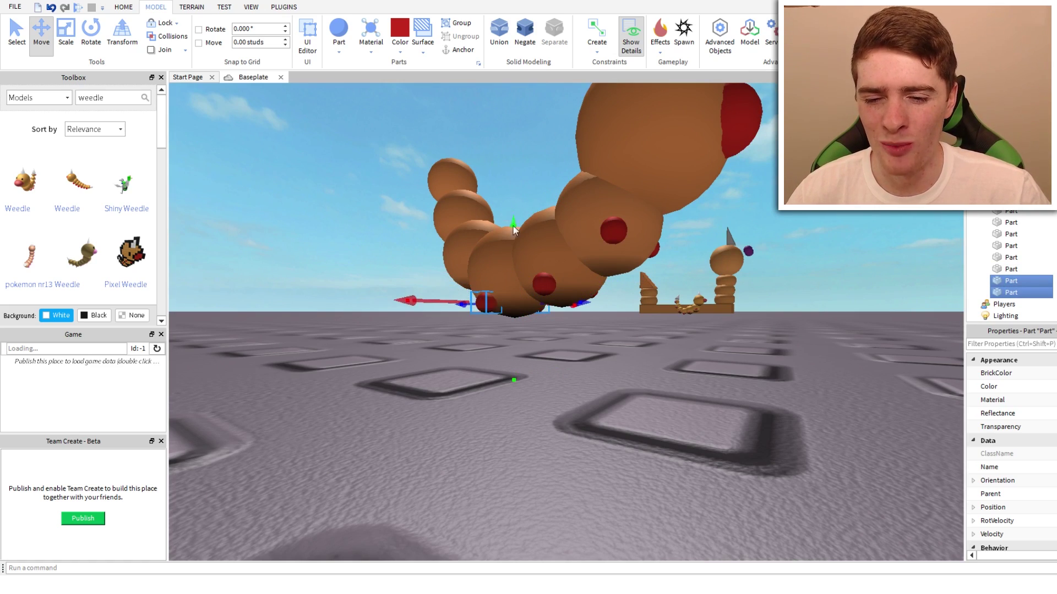
# - Duplicate the red feet again and place the copies on the segment where the tail starts rising
pyautogui.moveTo(573, 337)
pyautogui.mouseDown(button='right')
pyautogui.moveTo(580, 342)
pyautogui.moveTo(571, 336)
pyautogui.mouseUp(button='right')
pyautogui.press('a')
pyautogui.press('w')
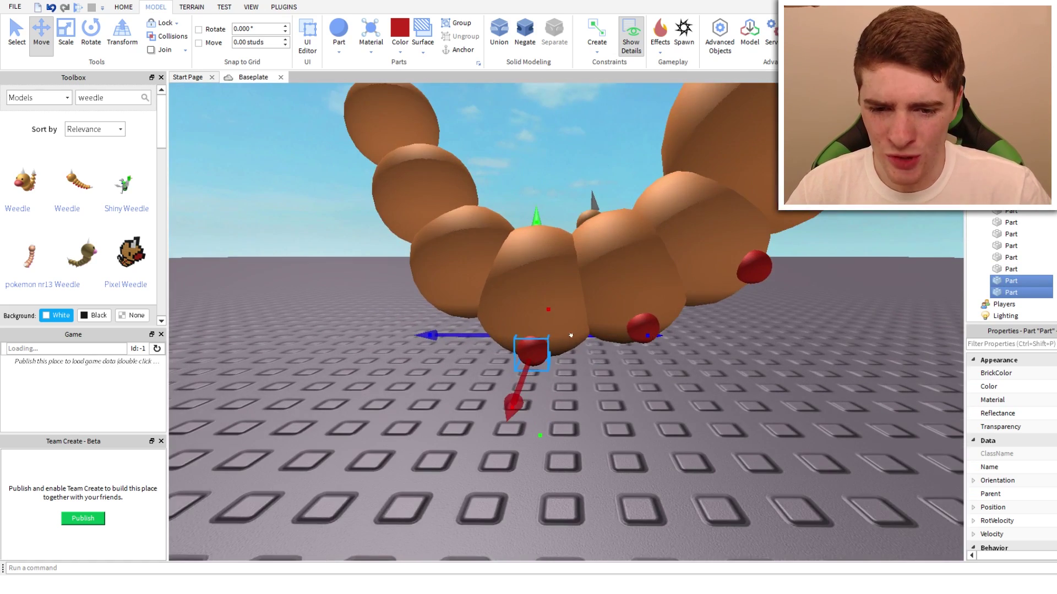
pyautogui.hotkey('ctrl', 'd')
pyautogui.moveTo(654, 335); pyautogui.dragTo(577, 325)
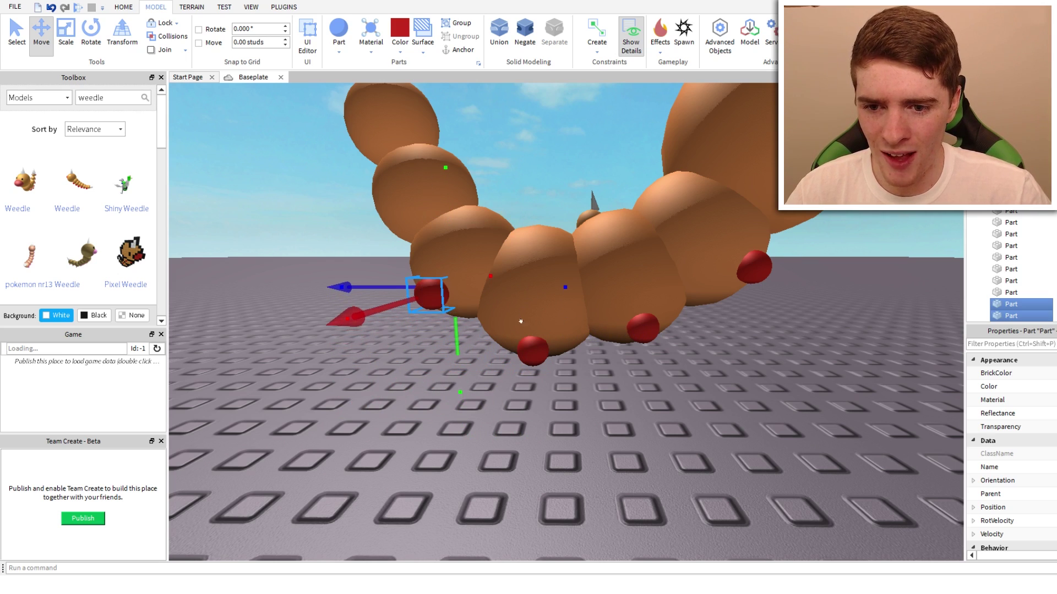
# - Duplicate the pair of feet once more and raise the copies towards the next tail segment
pyautogui.press('a')
pyautogui.moveTo(550, 299)
pyautogui.mouseDown(button='right')
pyautogui.moveTo(528, 322)
pyautogui.moveTo(554, 307)
pyautogui.mouseUp(button='right')
pyautogui.scroll(2, 528, 322)
pyautogui.scroll(-2, 529, 322)
pyautogui.press('a')
pyautogui.hotkey('ctrl', 'd')
pyautogui.moveTo(566, 293); pyautogui.dragTo(535, 218)
pyautogui.scroll(-1, 534, 218)
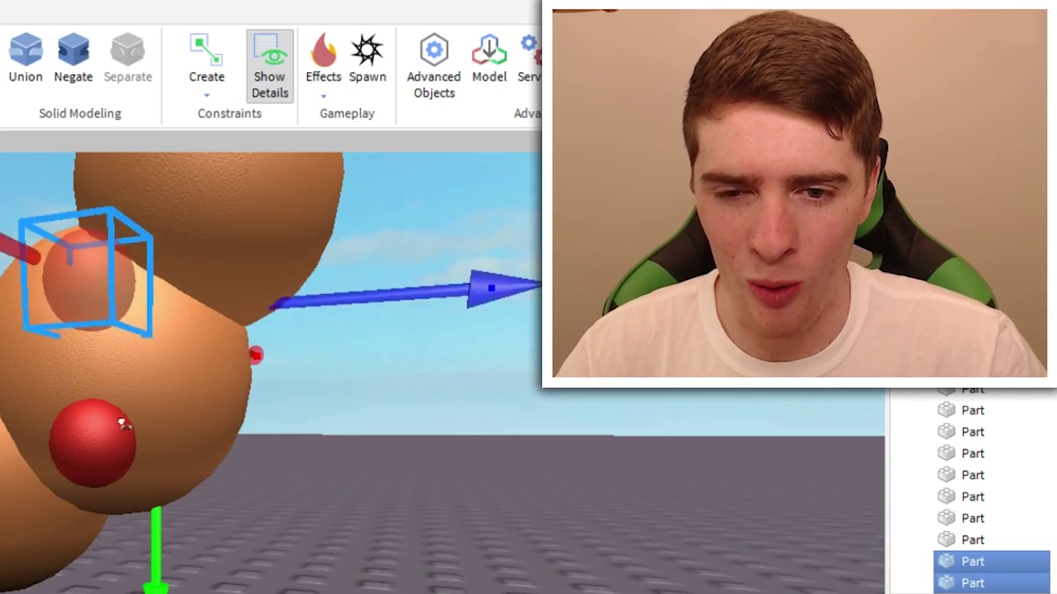
# - Align the selected feet with the second tail segment from the tip, checking their placement from behind
pyautogui.scroll(-3, 91, 403)
pyautogui.scroll(2, 91, 403)
pyautogui.moveTo(331, 324); pyautogui.dragTo(430, 314)
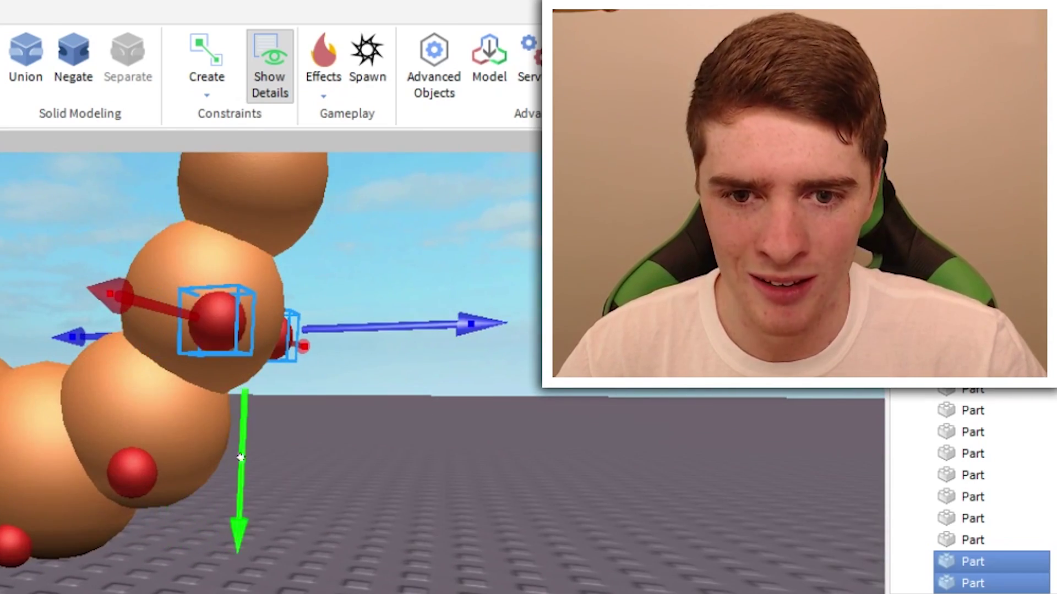
pyautogui.press('d')
pyautogui.moveTo(240, 457); pyautogui.dragTo(298, 501, button='right')
pyautogui.scroll(2, 298, 502)
pyautogui.press('a')
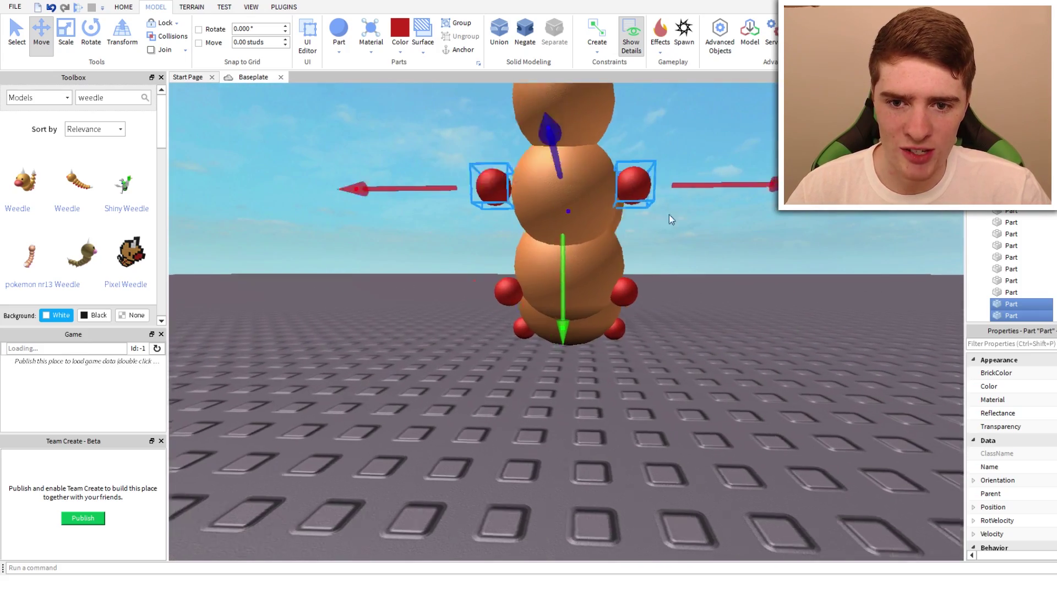
# - Bring the upper pair of tail feet inward against the sides of their body segment
pyautogui.click(342, 400)
pyautogui.press('d')
pyautogui.press('a')
pyautogui.scroll(3, 594, 279)
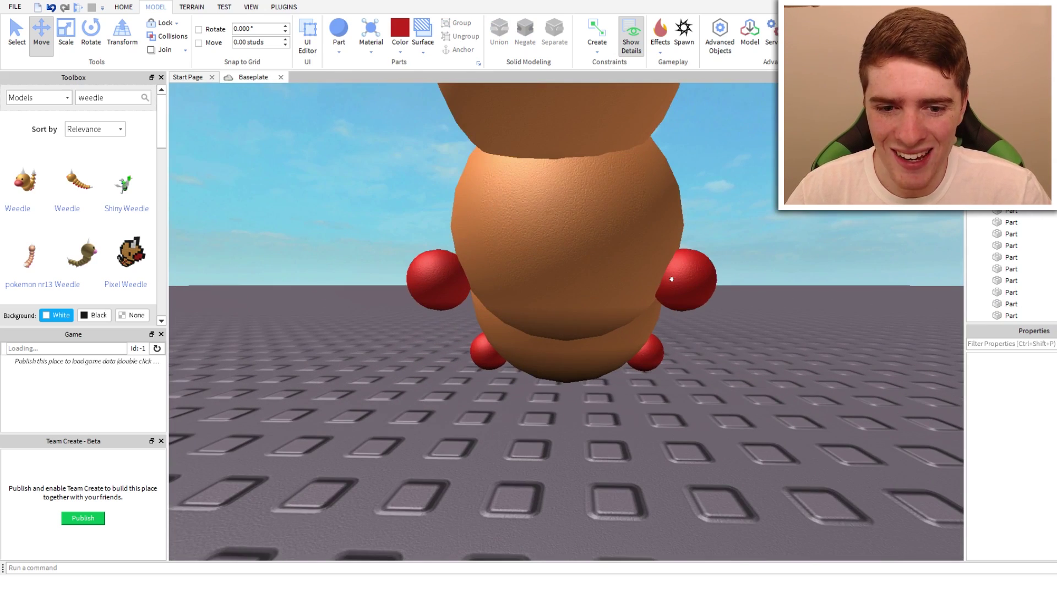
pyautogui.click(676, 279)
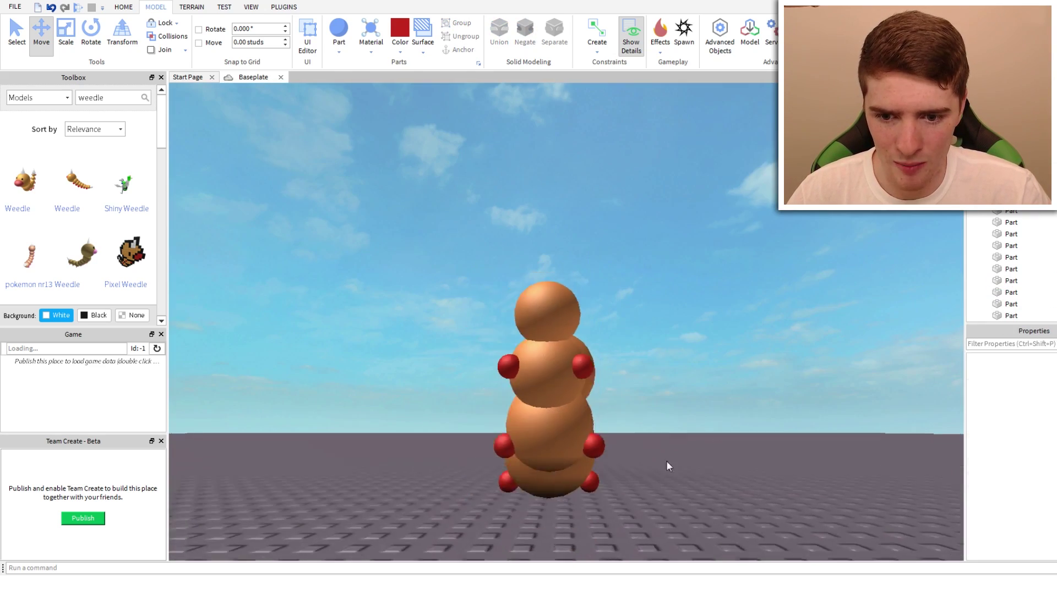
# - Search the model library for horns and insert the Unicorn Horn
pyautogui.moveTo(666, 461); pyautogui.dragTo(645, 471, button='right')
pyautogui.scroll(3, 645, 472)
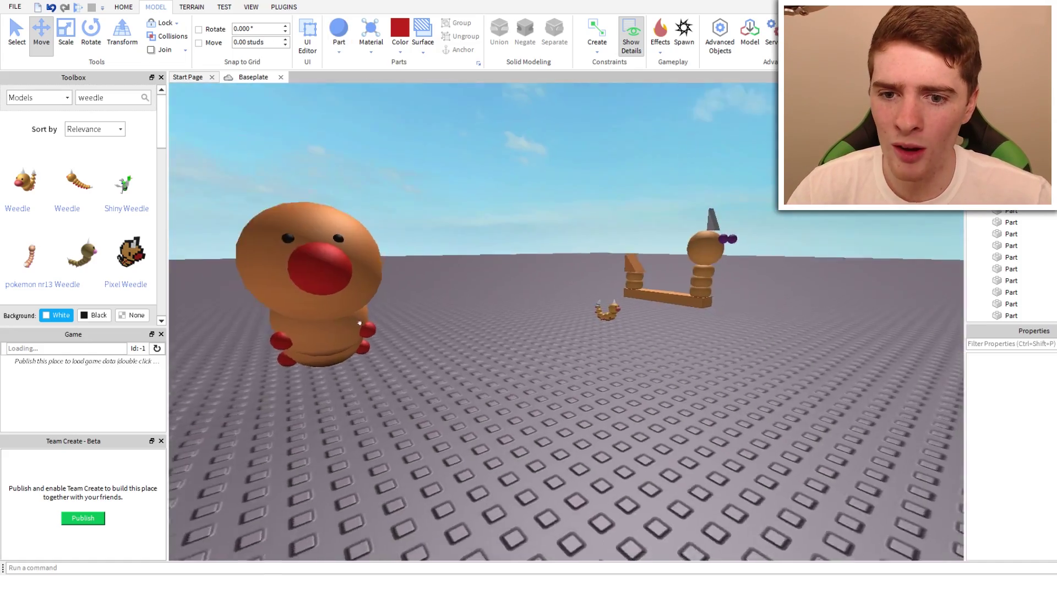
pyautogui.scroll(5, 368, 332)
pyautogui.moveTo(359, 323); pyautogui.dragTo(369, 332, button='right')
pyautogui.scroll(-4, 369, 333)
pyautogui.scroll(3, 368, 332)
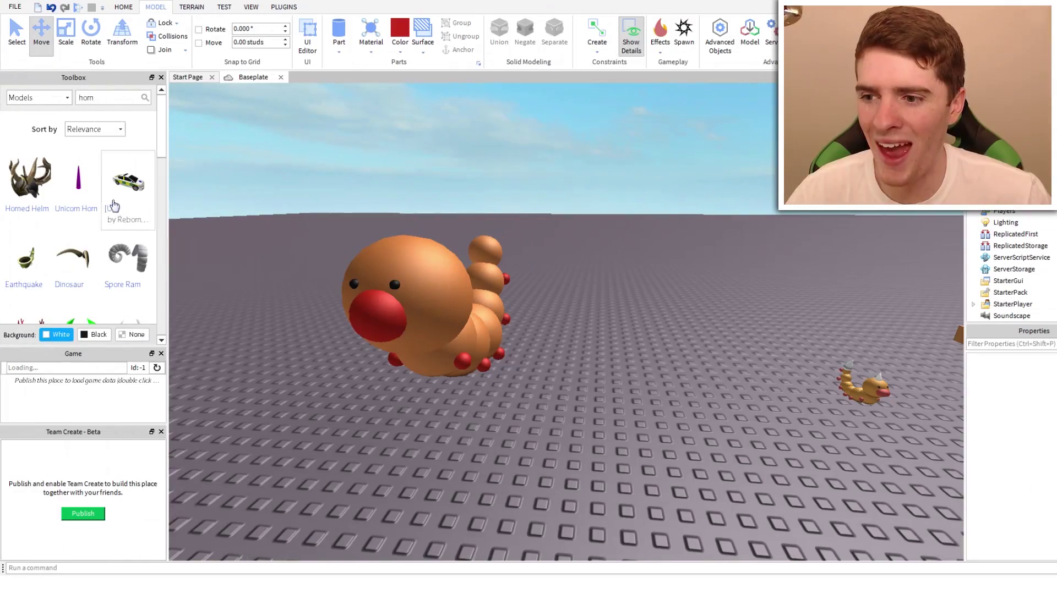
pyautogui.click(80, 180)
pyautogui.press('f')
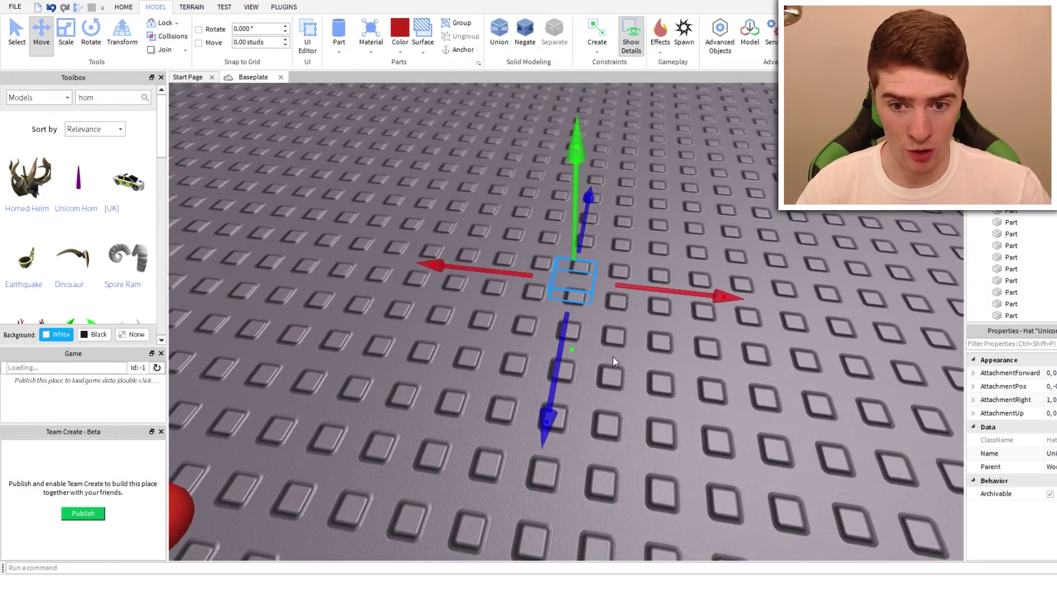
# - Move the purple Unicorn Horn onto the centre of the head's top and deselect it
pyautogui.scroll(-3, 613, 357)
pyautogui.scroll(4, 613, 356)
pyautogui.moveTo(613, 356); pyautogui.dragTo(610, 352, button='right')
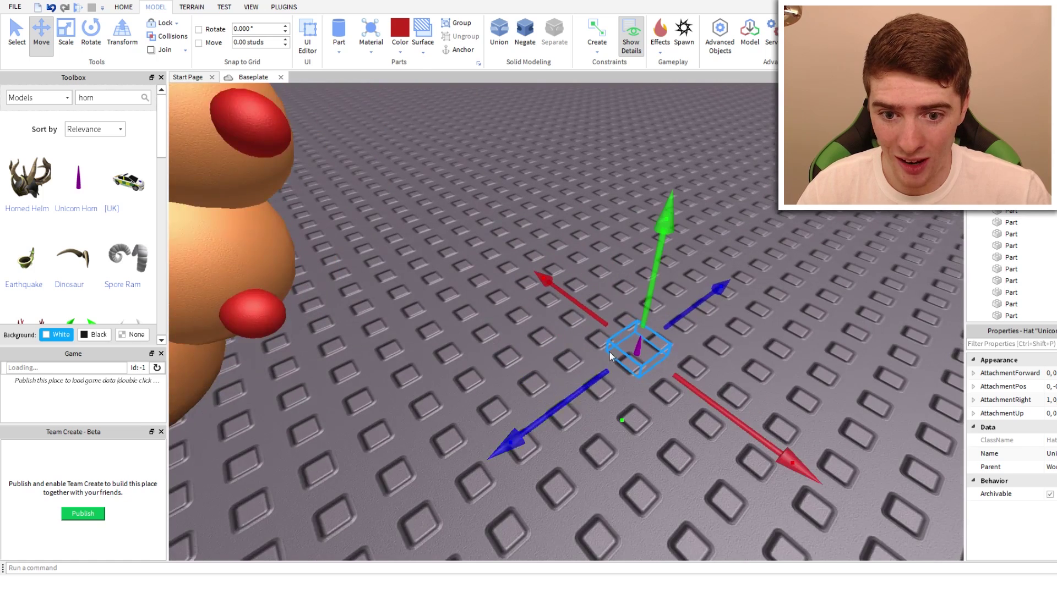
pyautogui.scroll(-3, 610, 352)
pyautogui.scroll(-3, 665, 332)
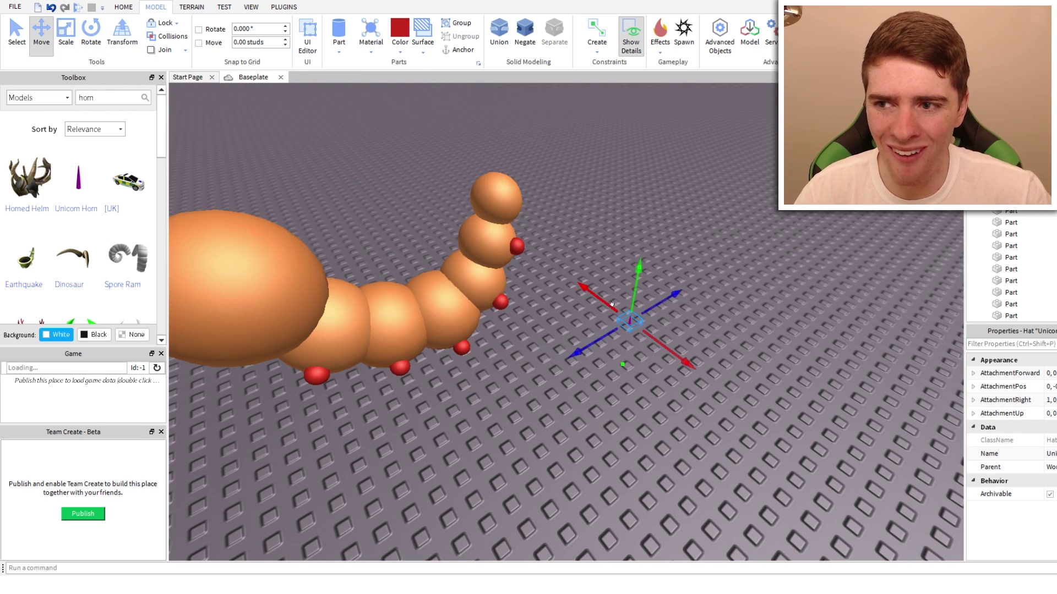
pyautogui.scroll(-3, 611, 304)
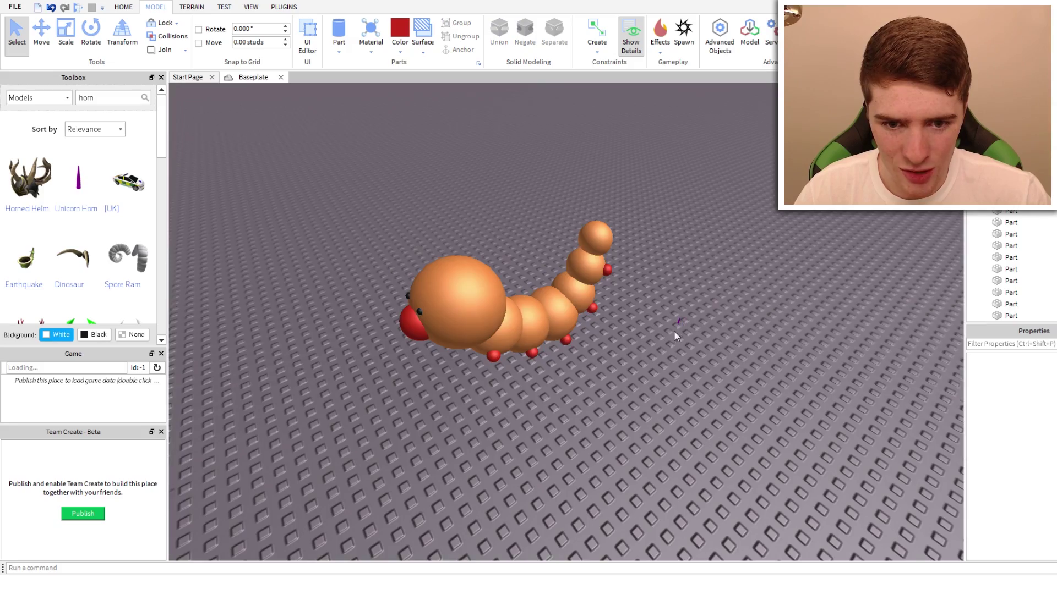
pyautogui.scroll(5, 678, 319)
pyautogui.moveTo(678, 320); pyautogui.dragTo(526, 296, button='right')
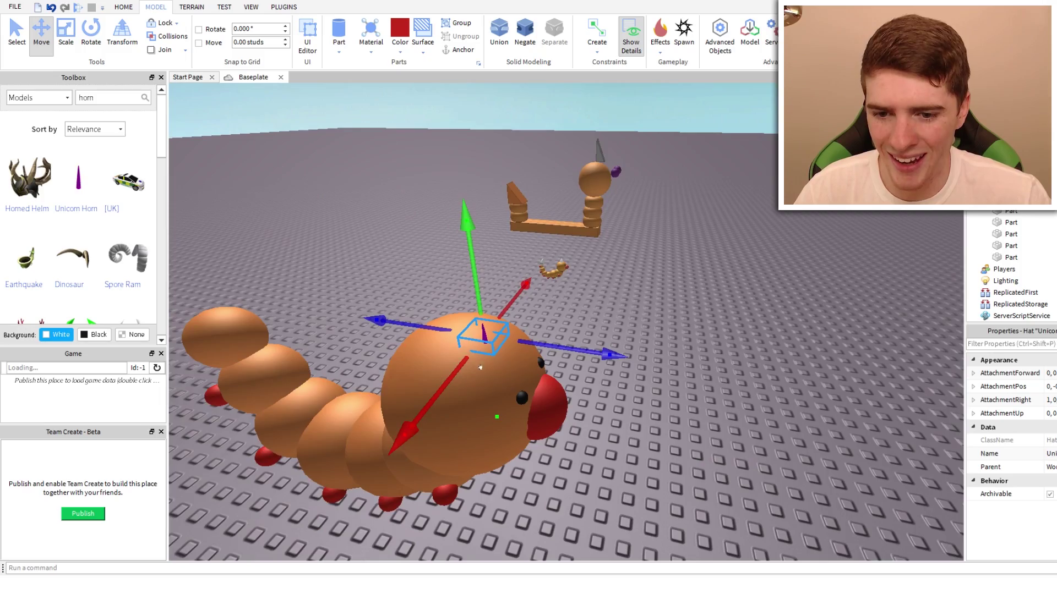
pyautogui.scroll(2, 514, 410)
pyautogui.moveTo(495, 415); pyautogui.dragTo(605, 318, button='right')
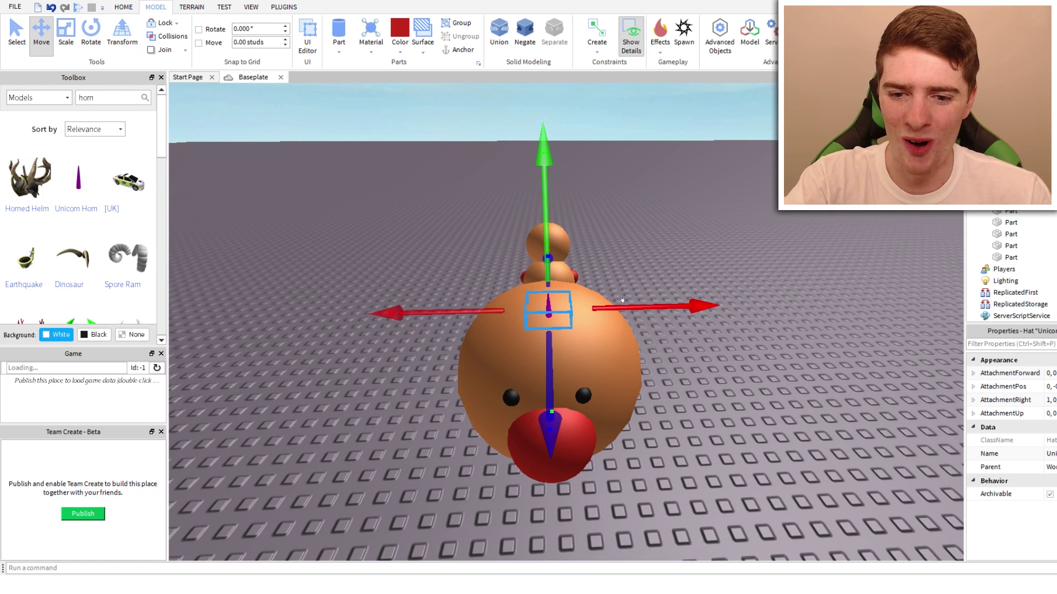
pyautogui.scroll(1, 651, 431)
pyautogui.click(697, 419)
# - Examine the head horn and tail spike of the small reference Weedle
pyautogui.moveTo(697, 419)
pyautogui.mouseDown(button='right')
pyautogui.moveTo(687, 408)
pyautogui.moveTo(710, 413)
pyautogui.moveTo(686, 407)
pyautogui.moveTo(697, 418)
pyautogui.mouseUp(button='right')
pyautogui.scroll(2, 710, 412)
pyautogui.scroll(5, 686, 408)
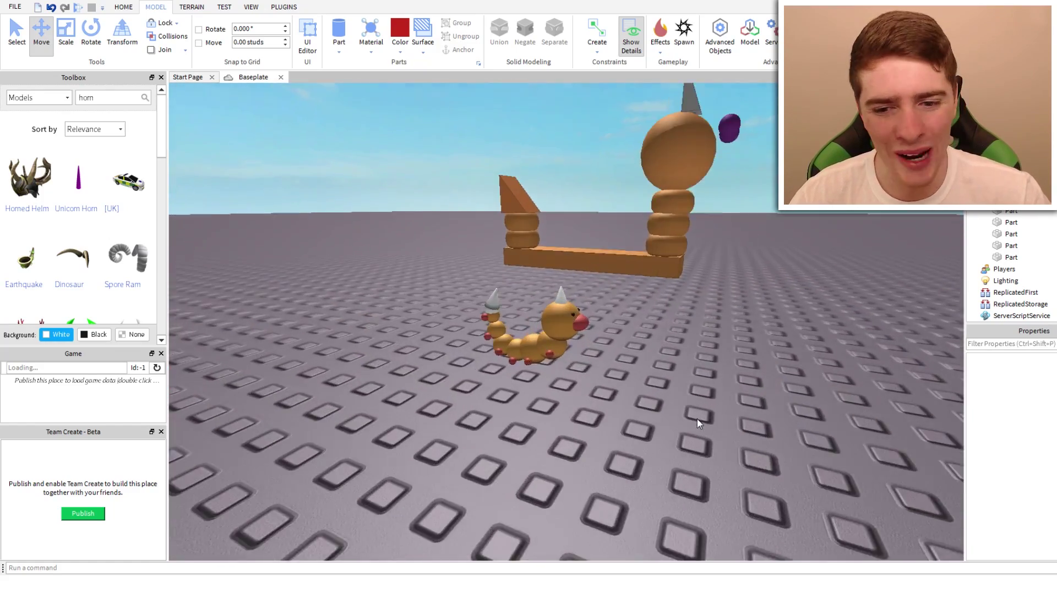
pyautogui.scroll(3, 696, 418)
pyautogui.scroll(-1, 697, 418)
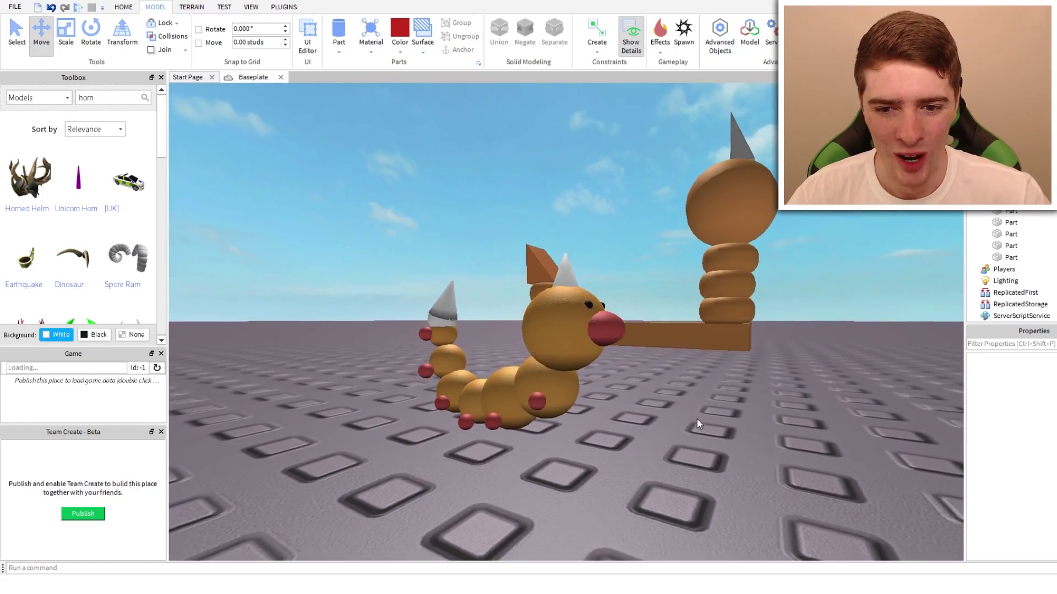
pyautogui.scroll(-3, 697, 418)
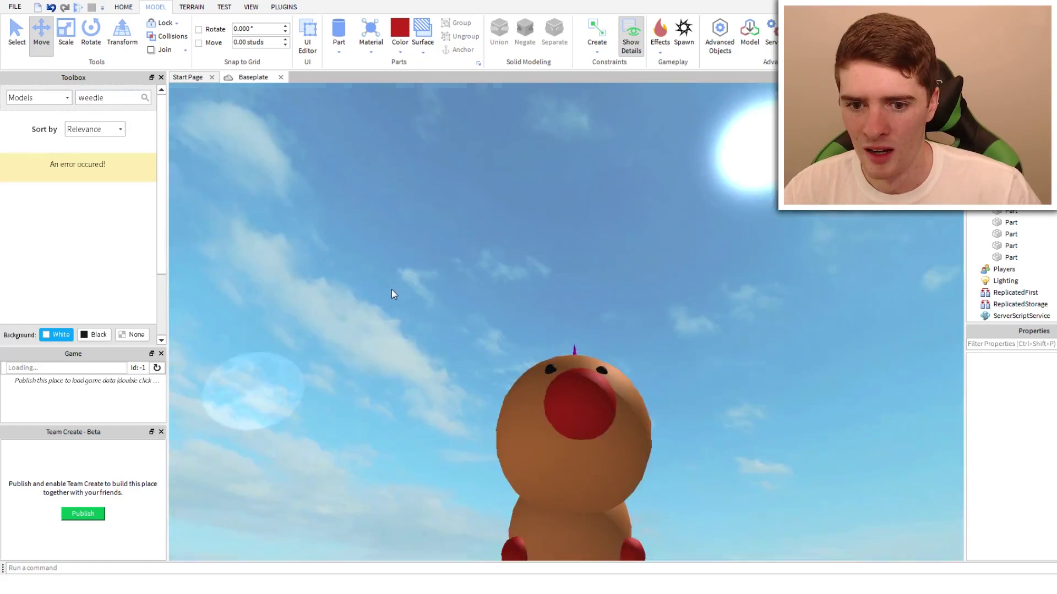
# - Duplicate the purple horn and centre the copy on top of the last tail sphere
pyautogui.moveTo(392, 288); pyautogui.dragTo(382, 279, button='right')
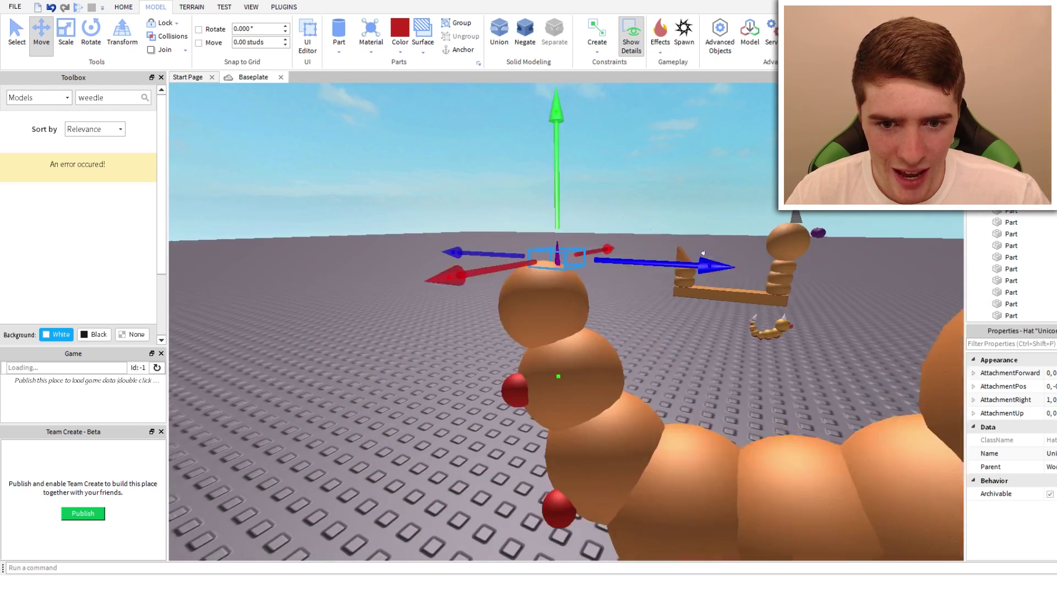
pyautogui.moveTo(714, 268); pyautogui.dragTo(765, 281, button='right')
pyautogui.scroll(2, 765, 282)
pyautogui.moveTo(744, 294); pyautogui.dragTo(764, 296)
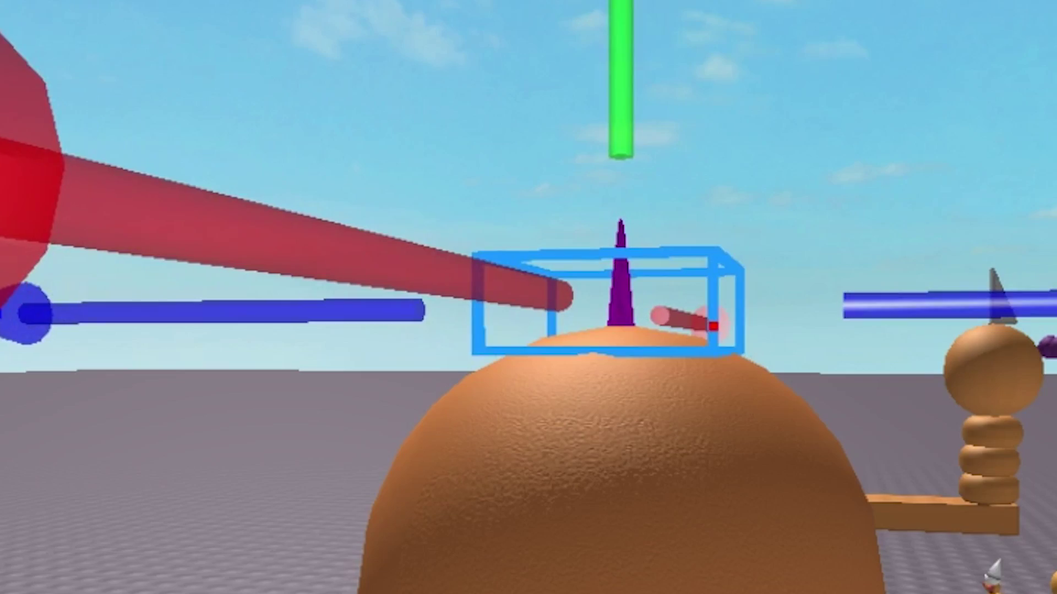
pyautogui.click(720, 409)
# - Inspect the custom Weedle's horns, face and feet from close up and from a distance
pyautogui.scroll(-1, 720, 408)
pyautogui.click(803, 357)
pyautogui.moveTo(804, 358); pyautogui.dragTo(803, 357, button='right')
pyautogui.scroll(2, 803, 358)
pyautogui.scroll(3, 803, 357)
pyautogui.scroll(-6, 804, 357)
pyautogui.press('a')
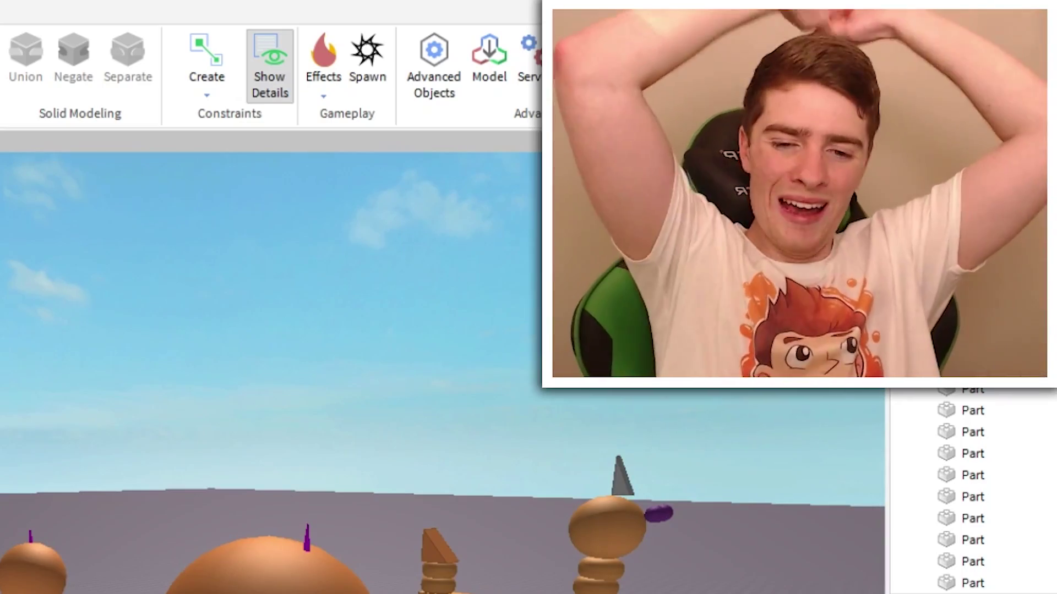
pyautogui.scroll(3, 708, 422)
pyautogui.moveTo(708, 423); pyautogui.dragTo(707, 424, button='right')
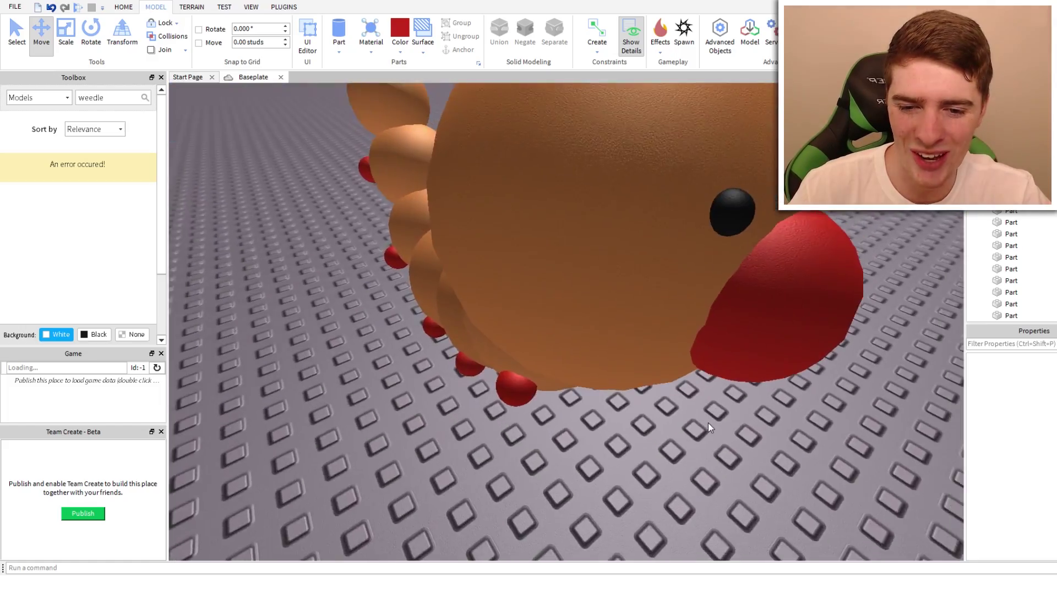
pyautogui.scroll(-4, 708, 423)
pyautogui.scroll(3, 708, 424)
pyautogui.scroll(-6, 708, 424)
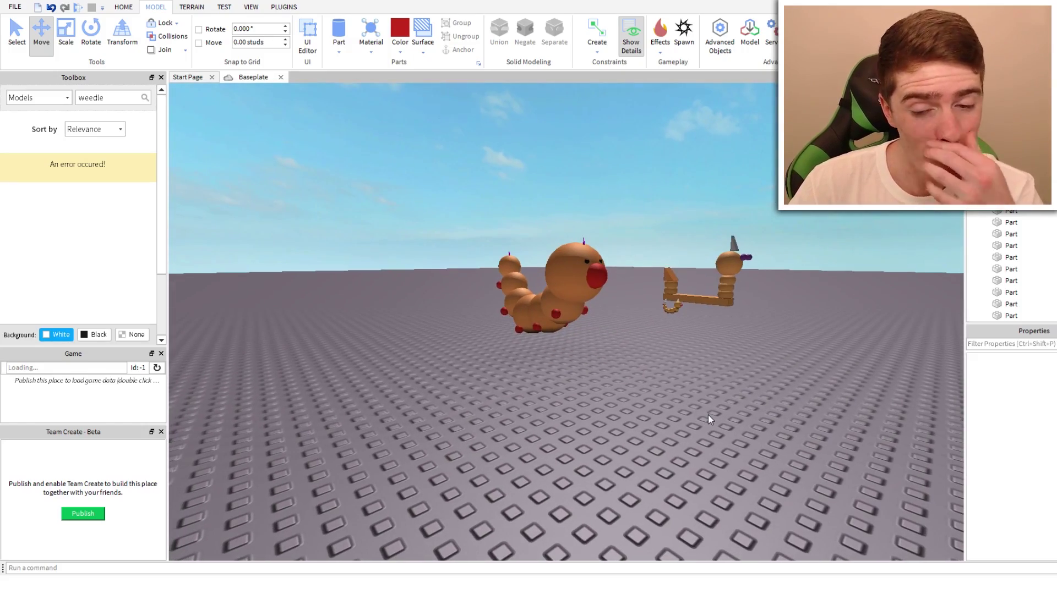
pyautogui.press('a')
pyautogui.press('d')
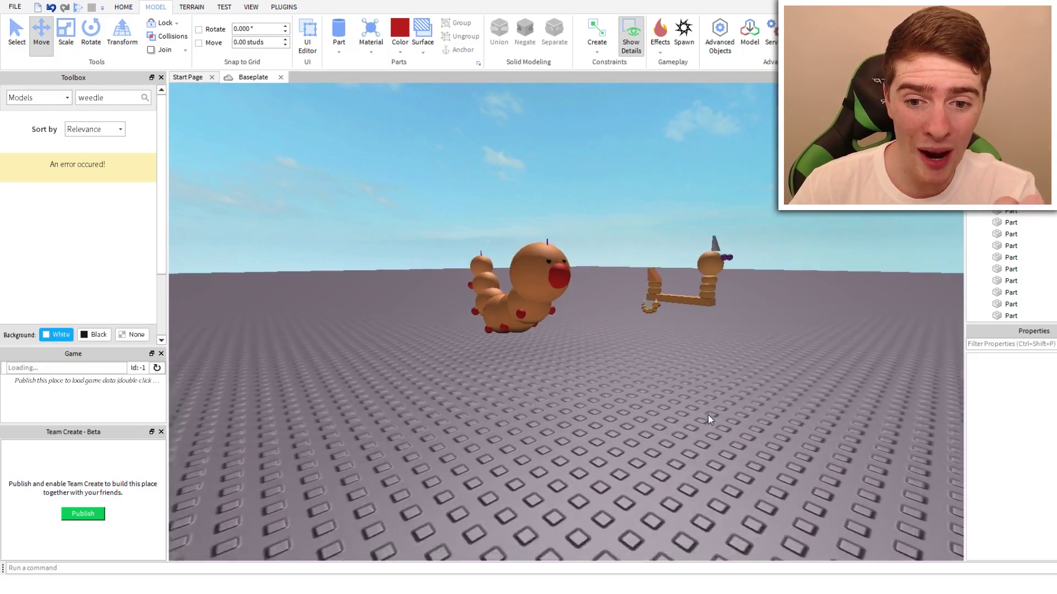
# - Compare the custom Weedle's proportions with the small reference Weedle
pyautogui.press('w')
pyautogui.moveTo(708, 415); pyautogui.dragTo(745, 390, button='right')
pyautogui.press('s')
pyautogui.press('d')
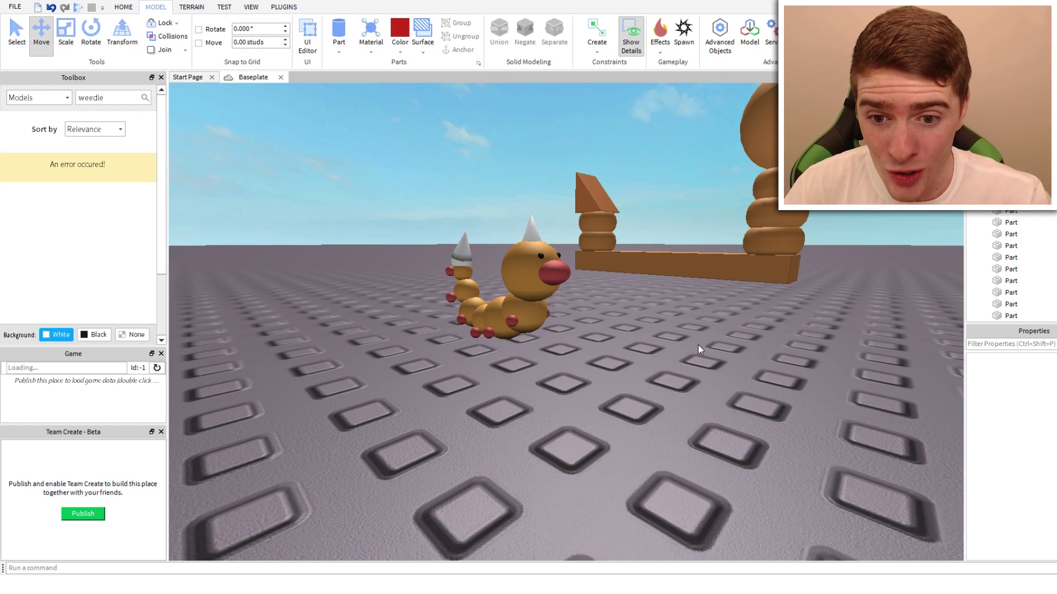
pyautogui.press('s')
pyautogui.moveTo(698, 344); pyautogui.dragTo(696, 346, button='right')
pyautogui.press('a')
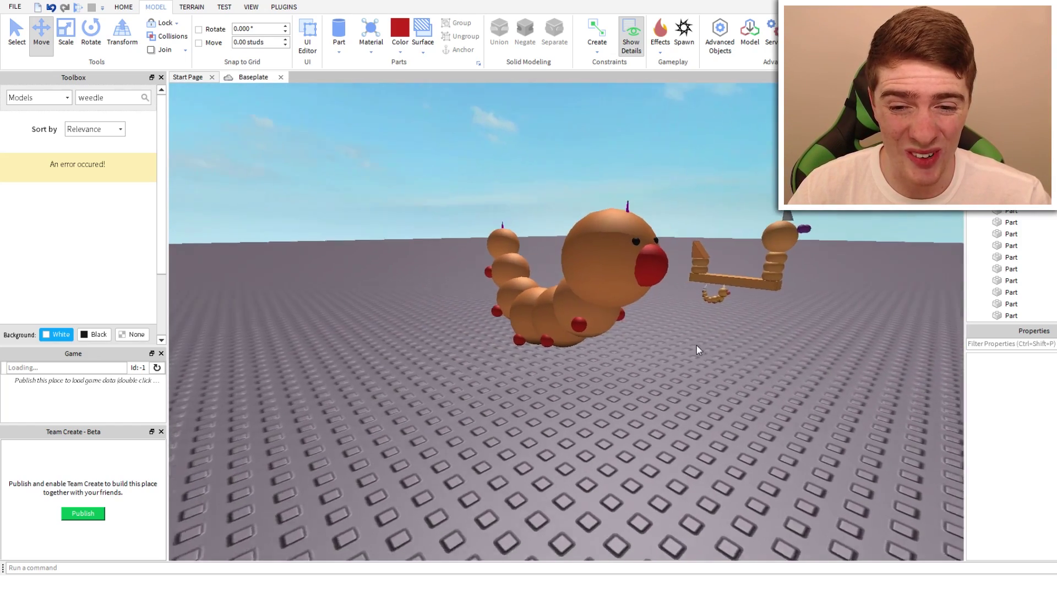
# - Scale the custom Weedle's head sphere down and check it against the face parts
pyautogui.scroll(3, 696, 346)
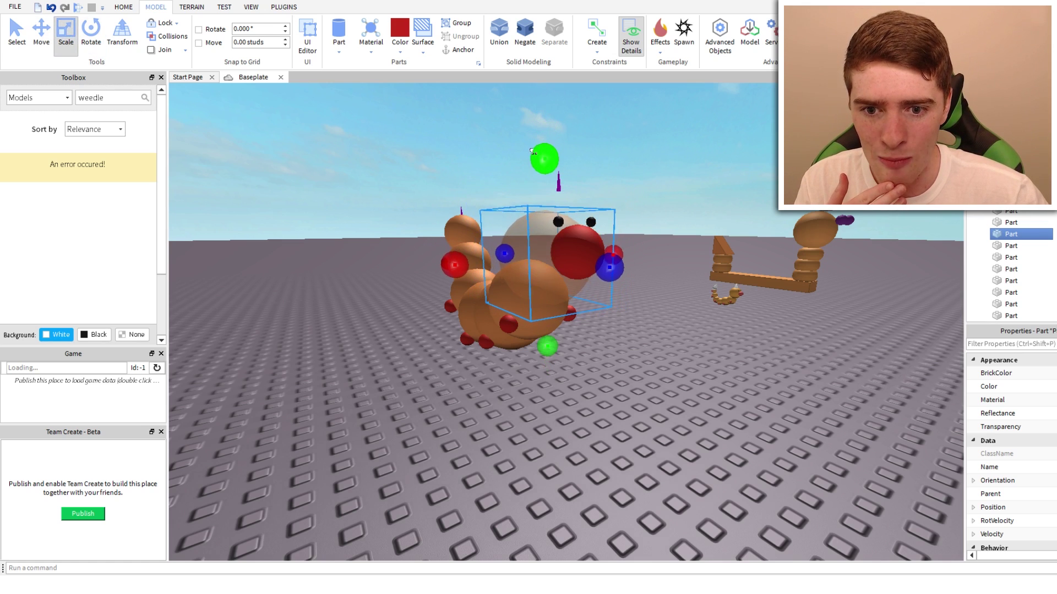
pyautogui.scroll(3, 664, 384)
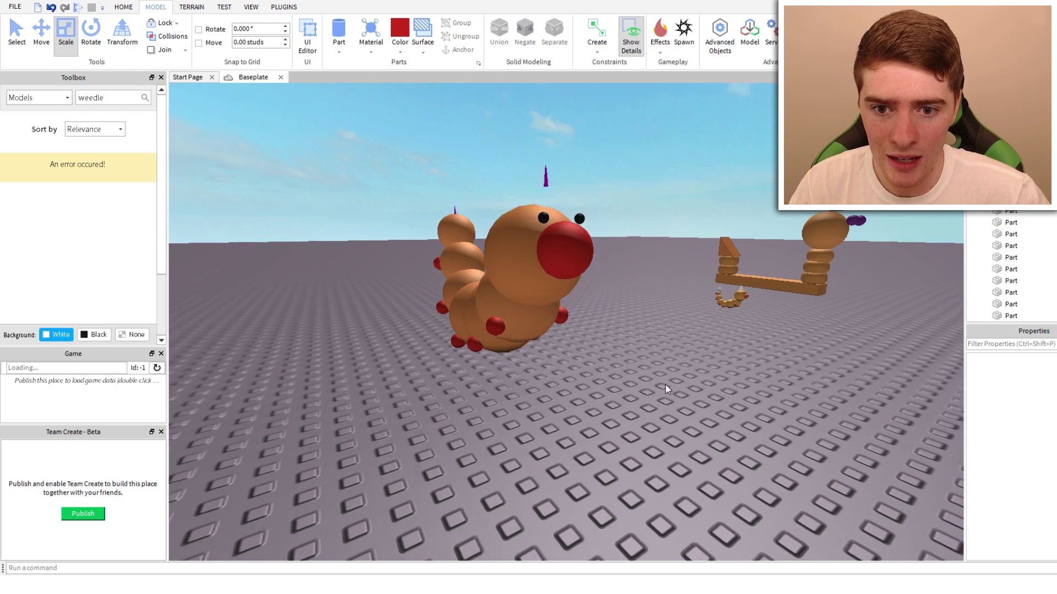
pyautogui.moveTo(665, 384); pyautogui.dragTo(665, 384, button='right')
pyautogui.press('d')
pyautogui.press('a')
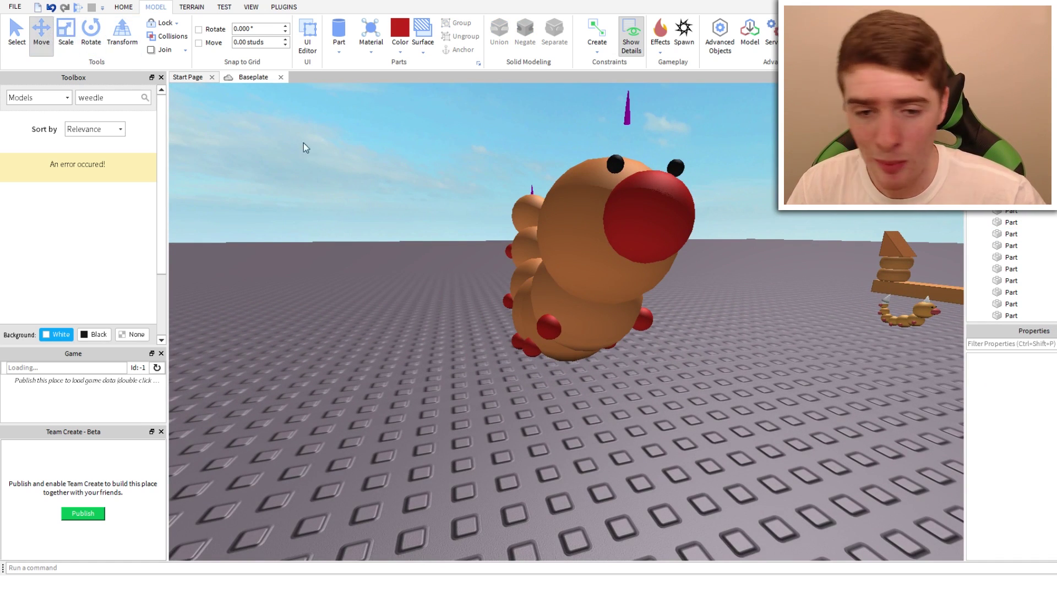